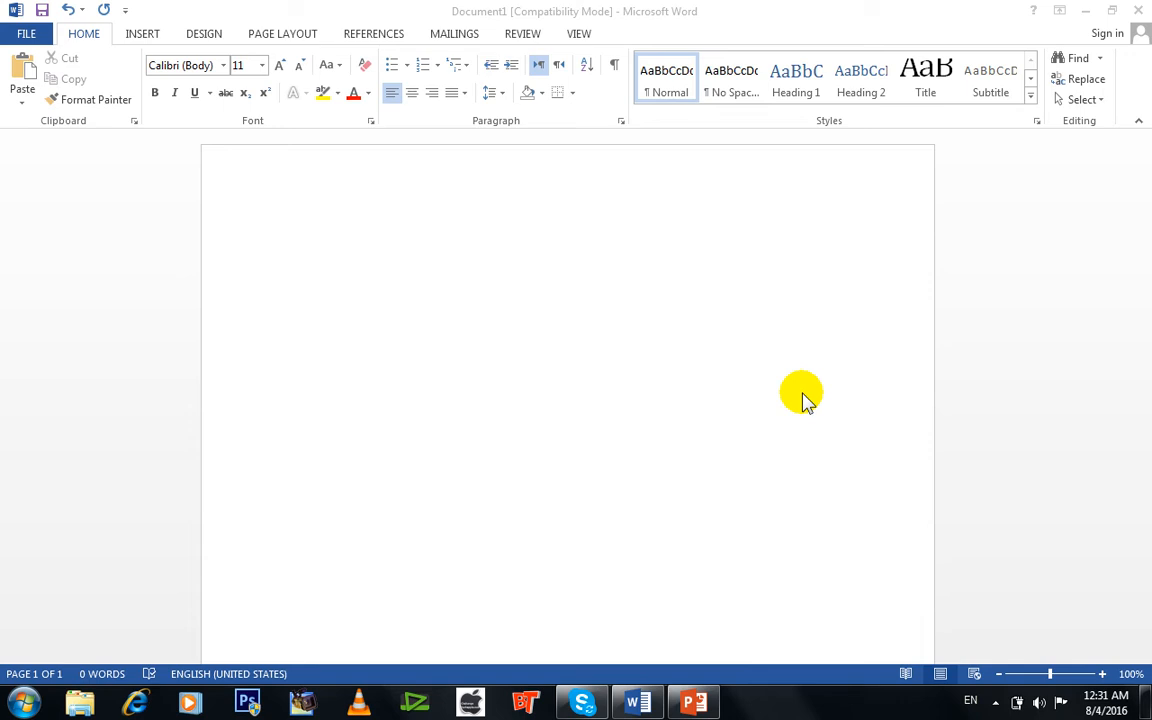
Insert Beautiful-Bismillah-hd-Wallpaper-Images-Download.jpg from the Pictures library into the blank document.
left_click(140, 38)
left_click(140, 36)
left_click(161, 86)
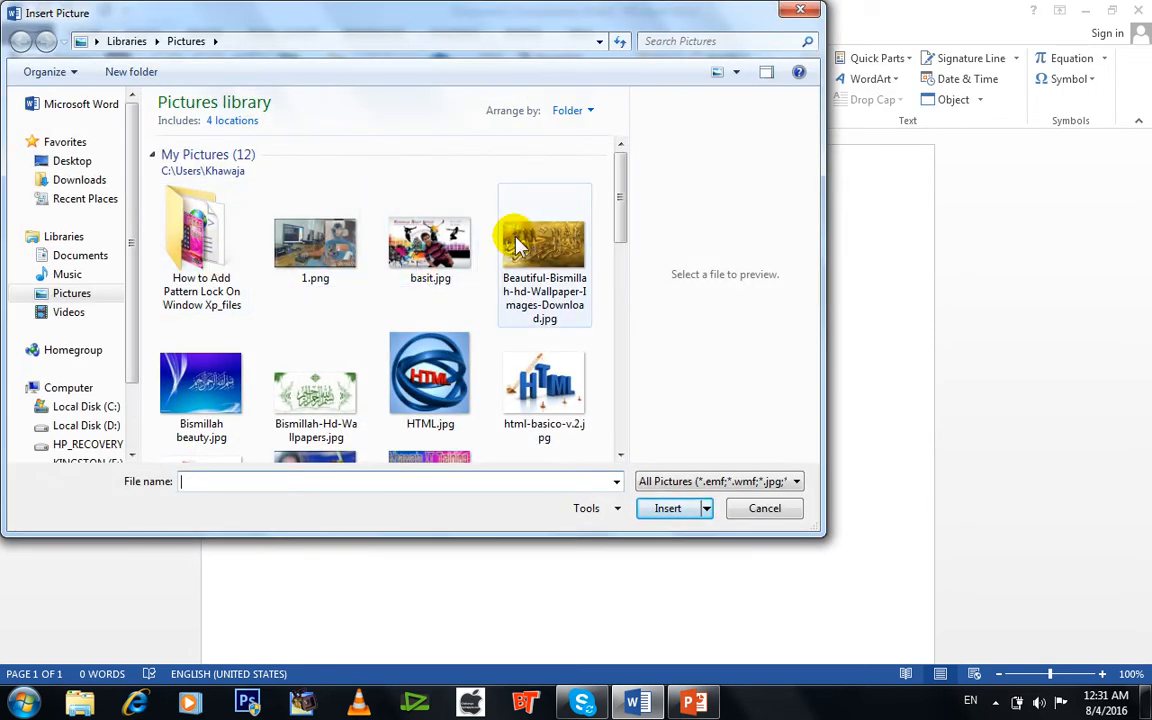
double_click(545, 262)
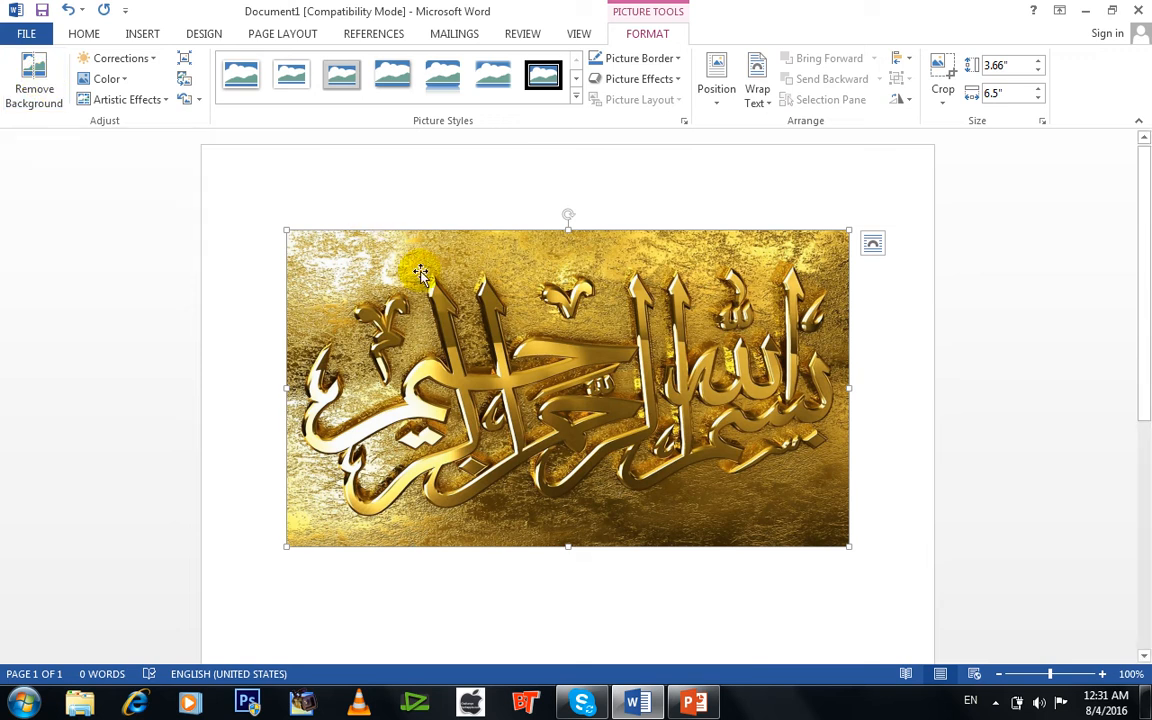
Examine the available corrections, color options and artistic effects for the picture without applying any.
left_click(150, 60)
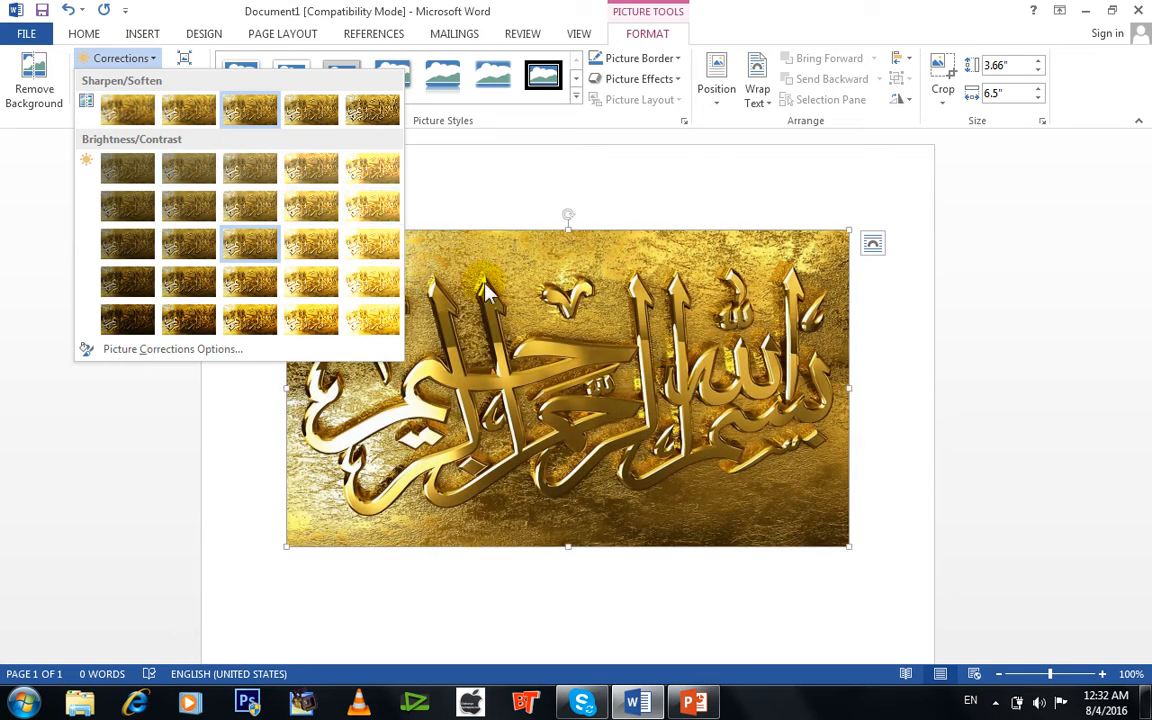
left_click(487, 175)
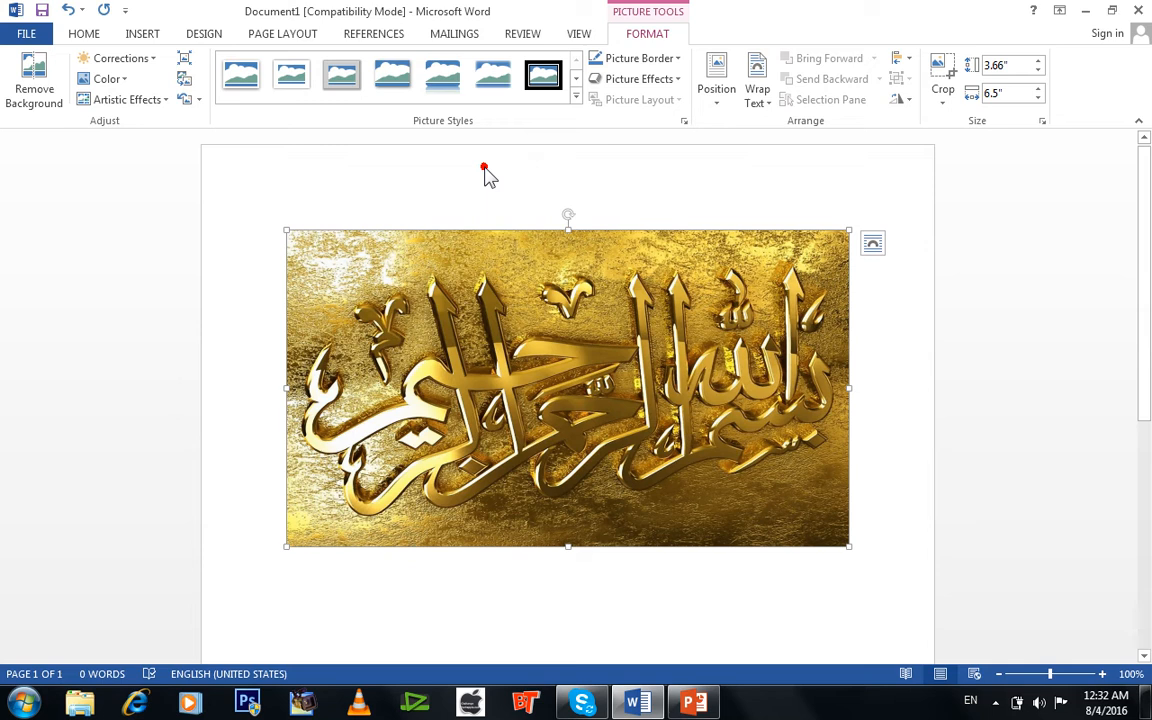
left_click(128, 78)
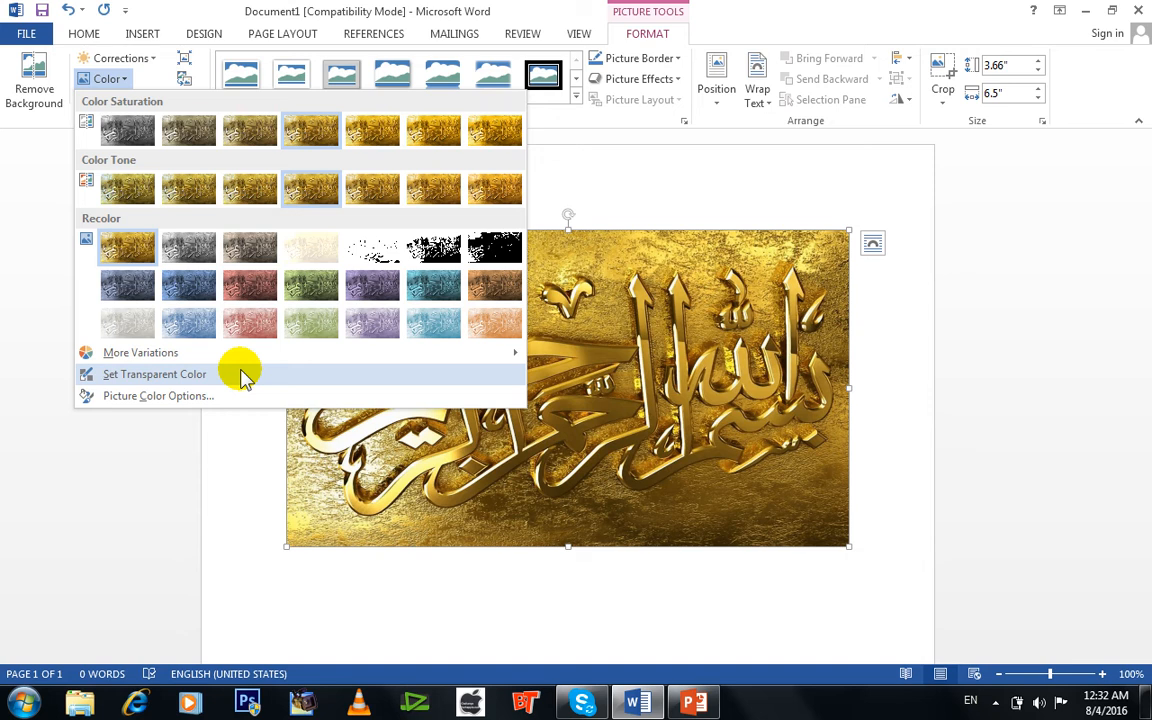
left_click(679, 165)
left_click(153, 101)
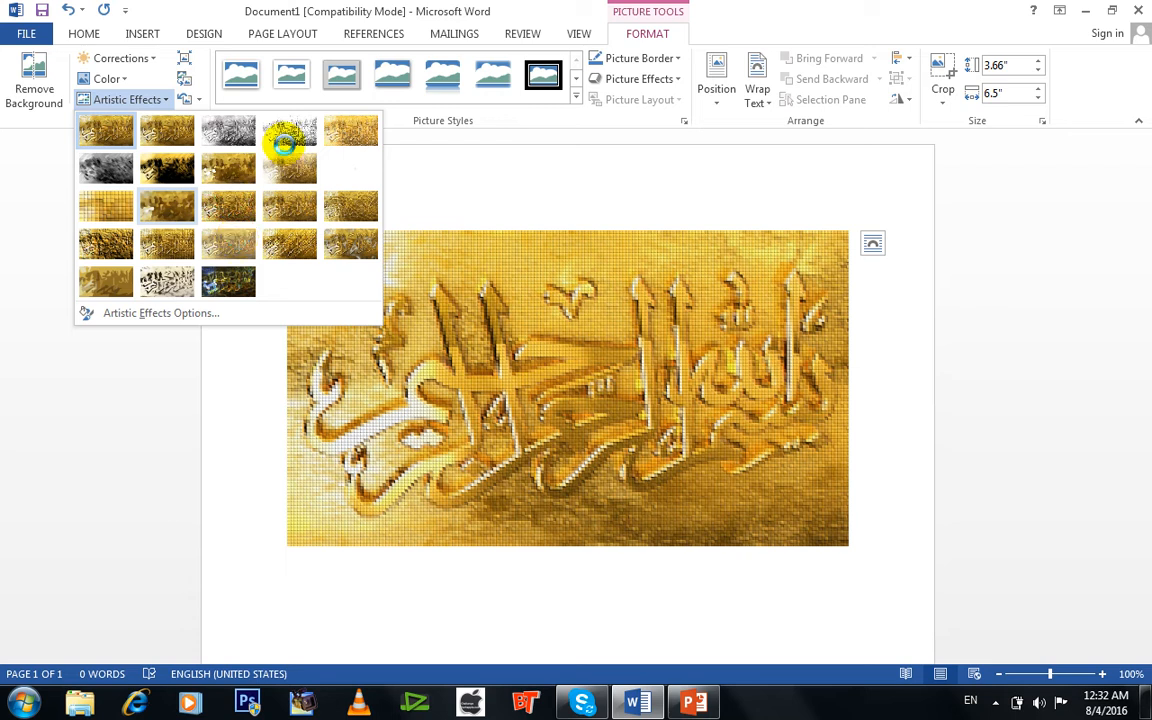
left_click(539, 204)
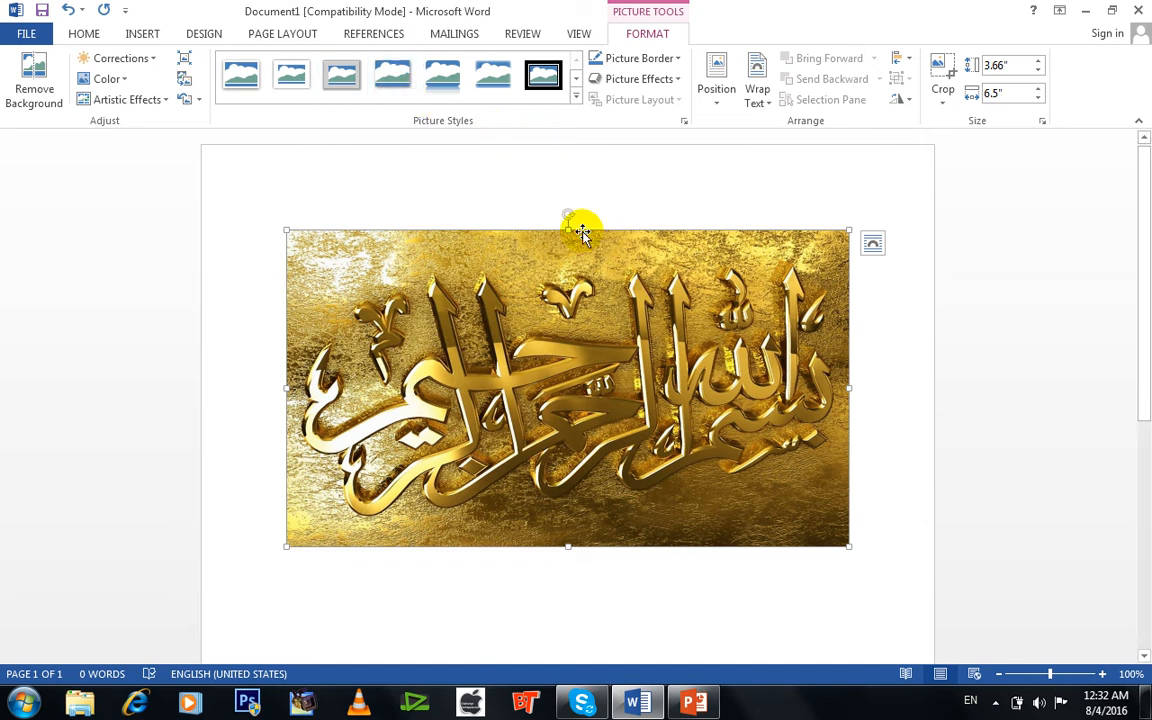
left_click(634, 310)
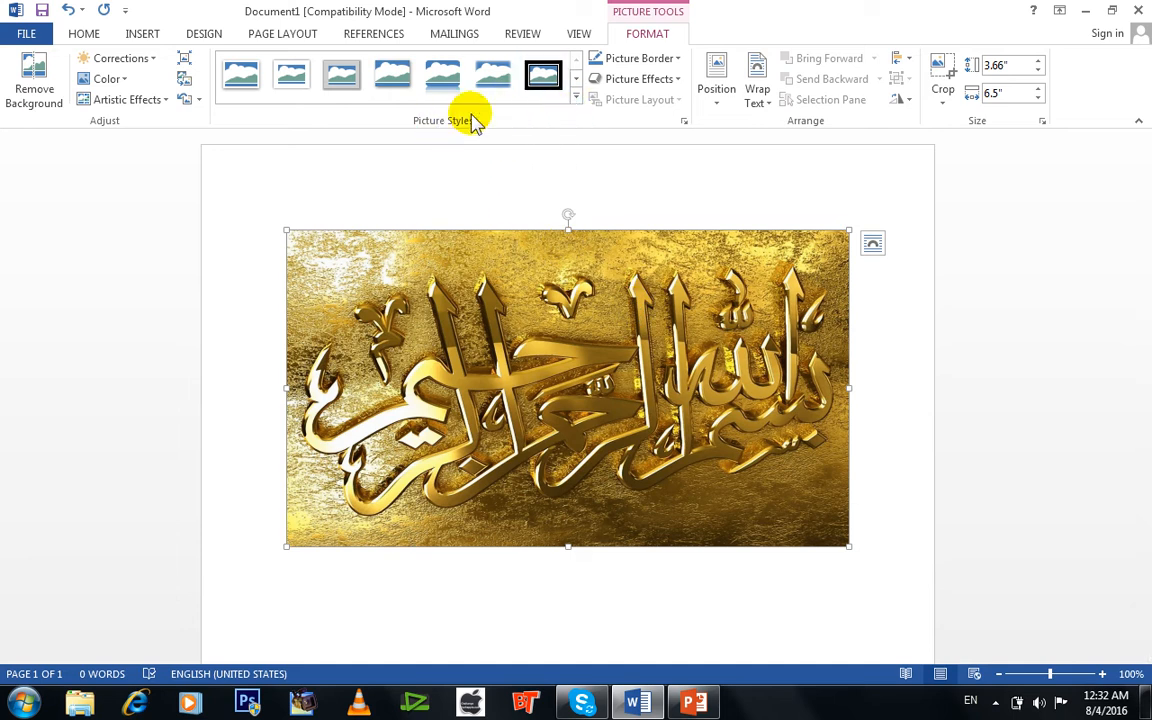
Apply the rectangular drop-shadow picture style and give the picture a red border from the standard colors.
left_click(571, 100)
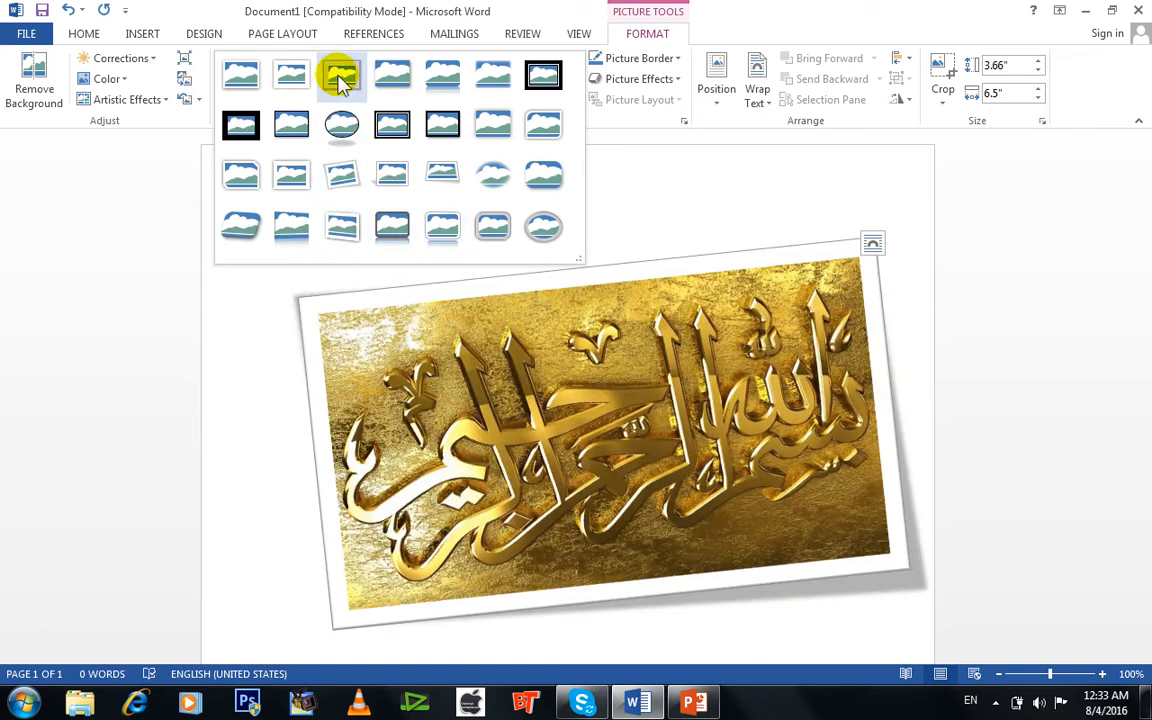
left_click(396, 86)
left_click(407, 272)
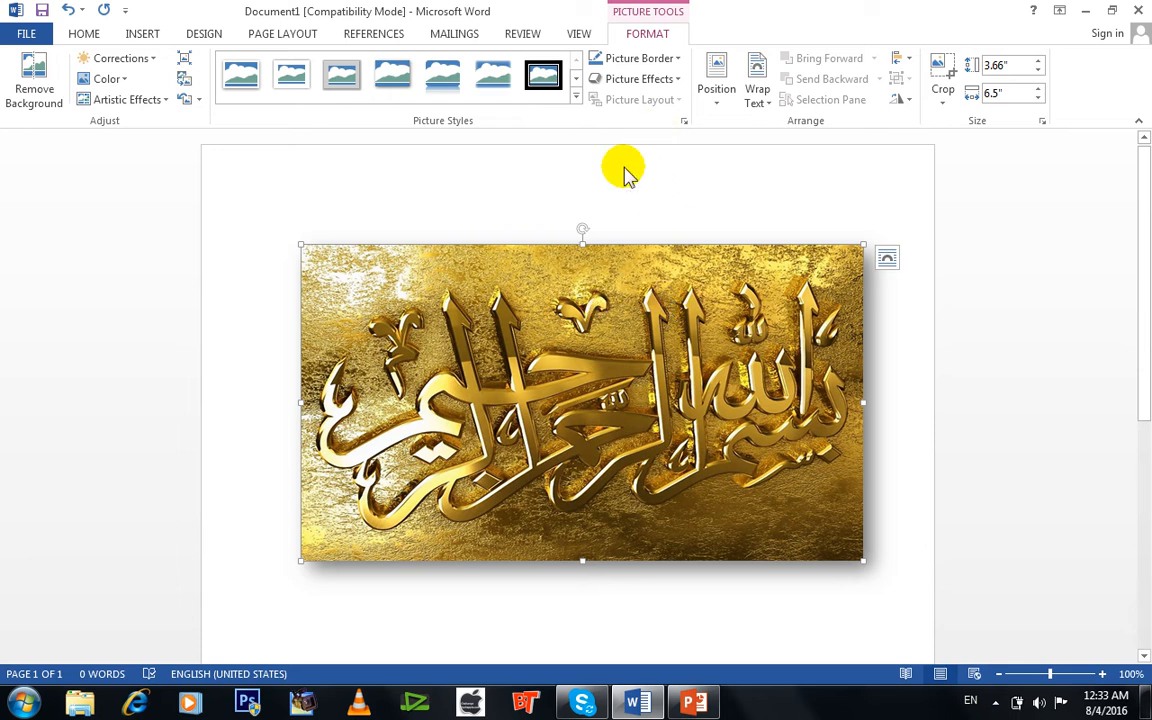
left_click(673, 62)
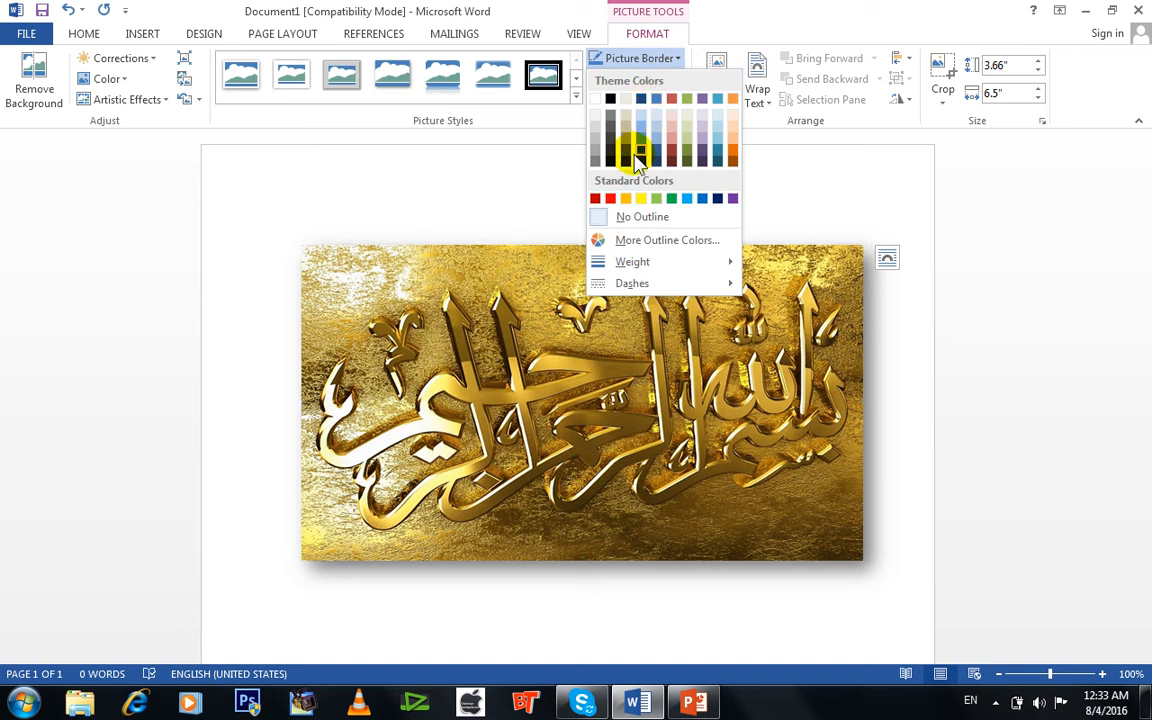
left_click(610, 199)
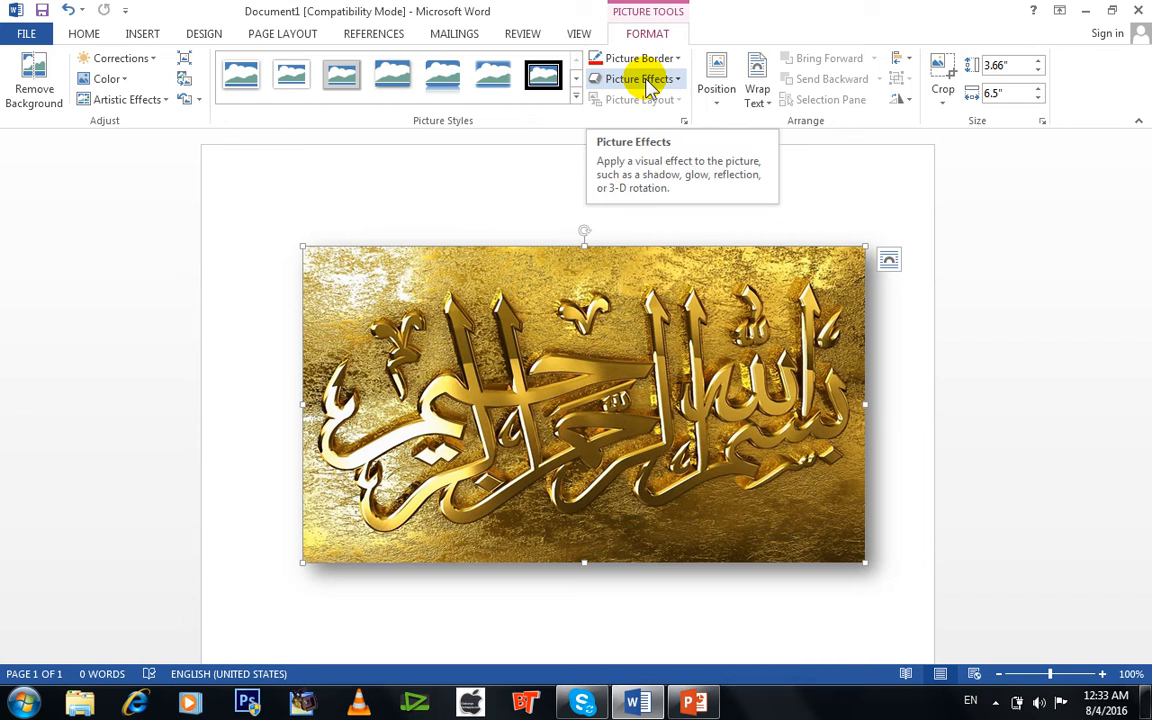
Apply the reflection effect in the centre of the Reflection Variations grid to the picture.
left_click(650, 87)
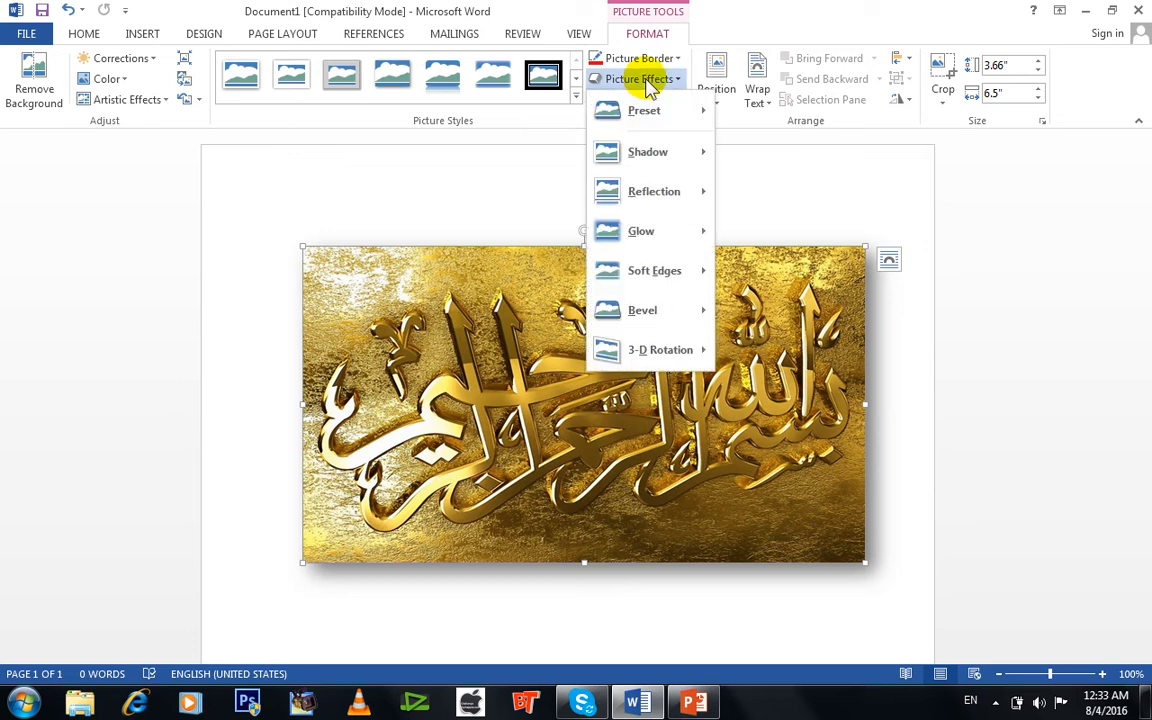
mouse_move(661, 110)
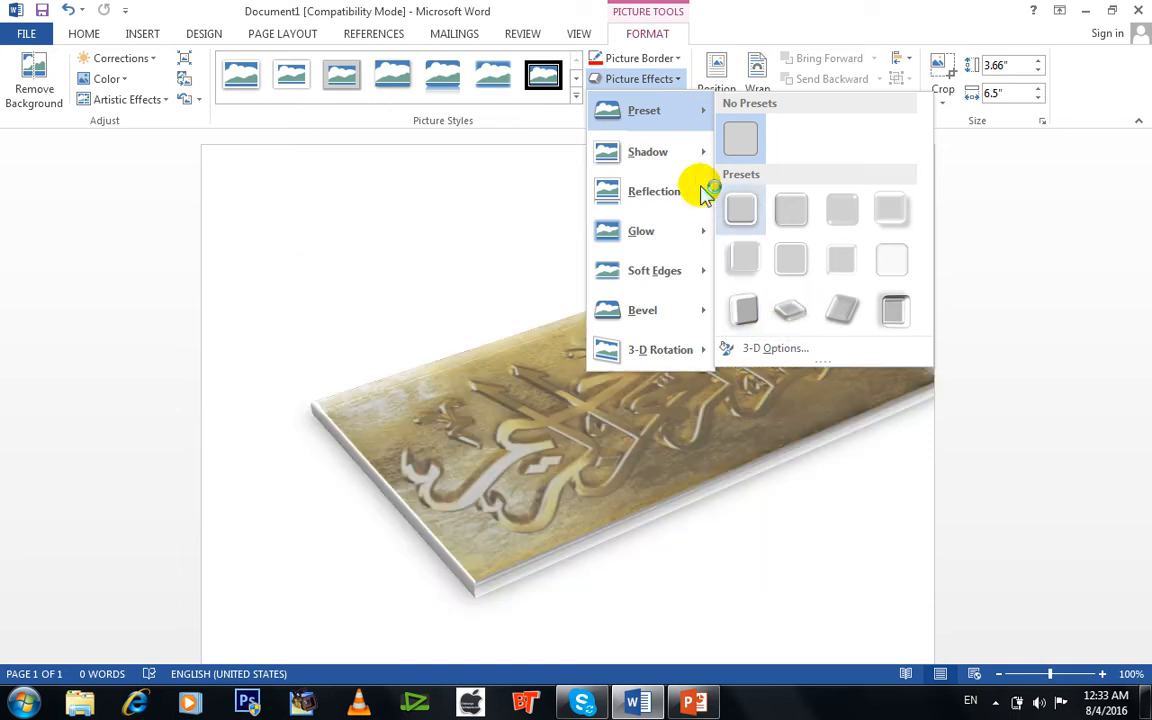
mouse_move(687, 165)
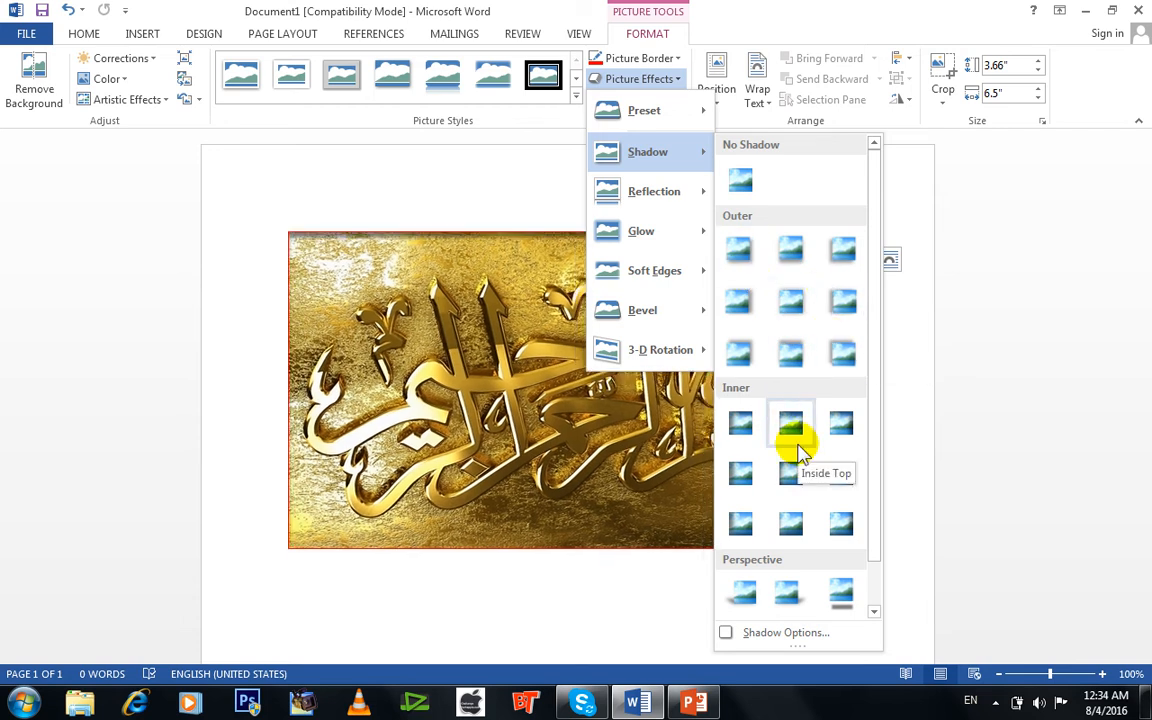
left_click_drag(873, 522, 874, 553)
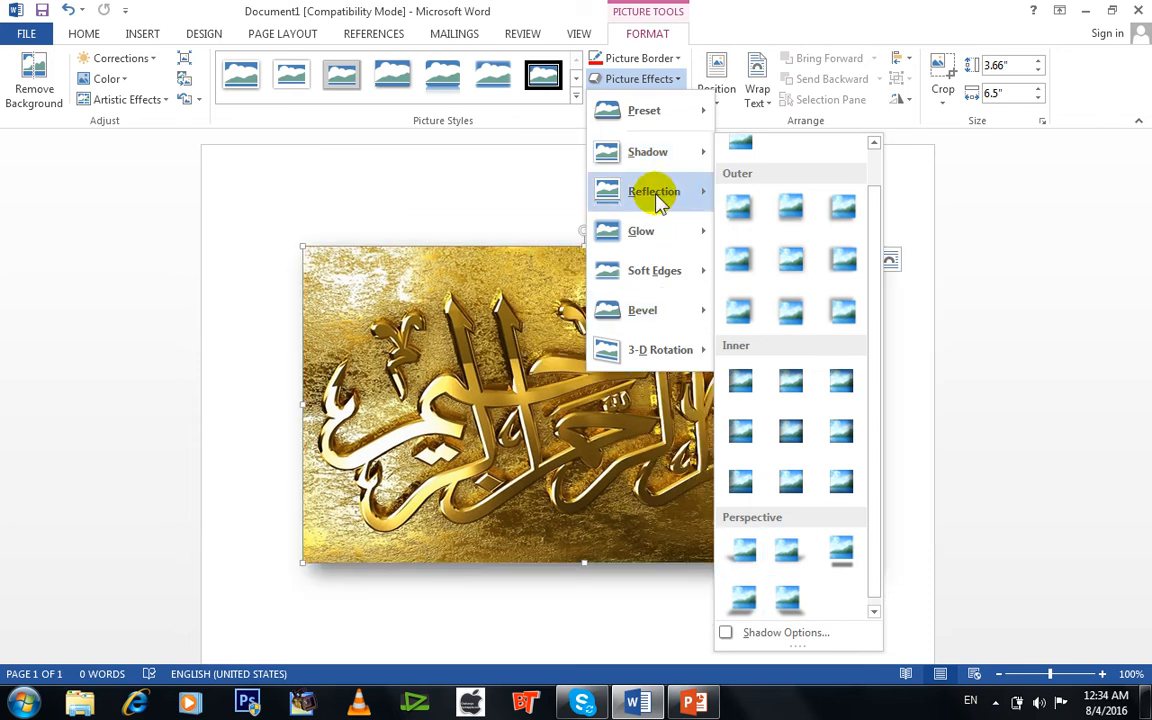
mouse_move(660, 200)
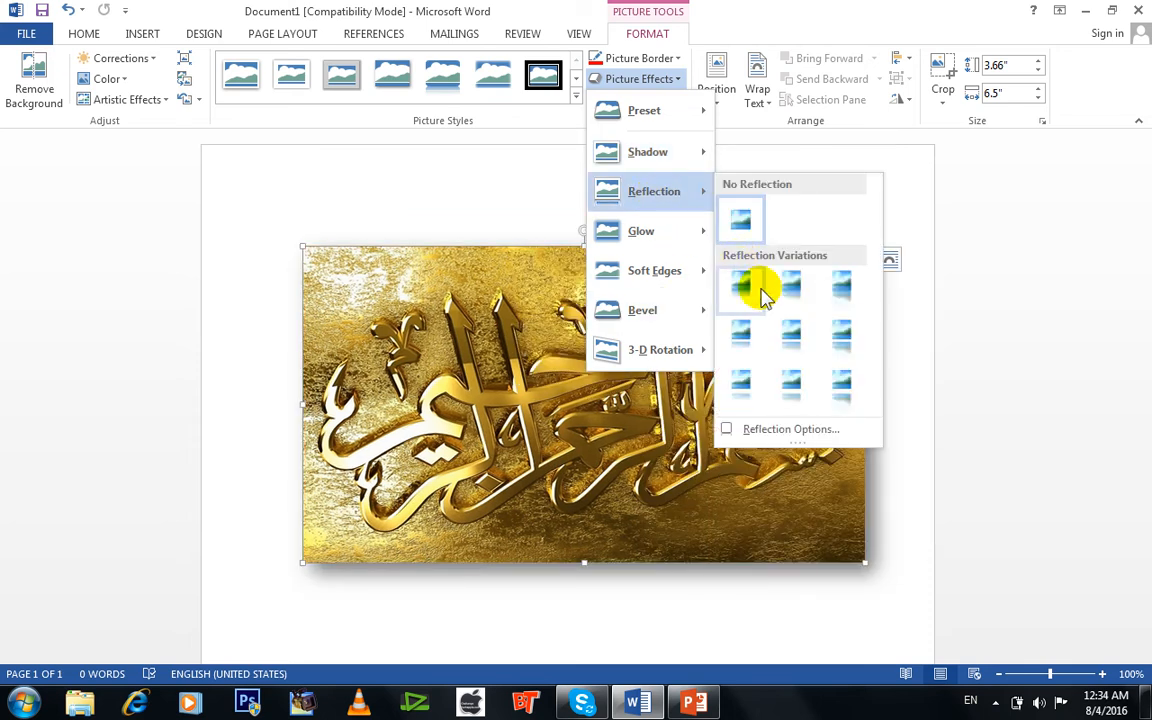
left_click(791, 350)
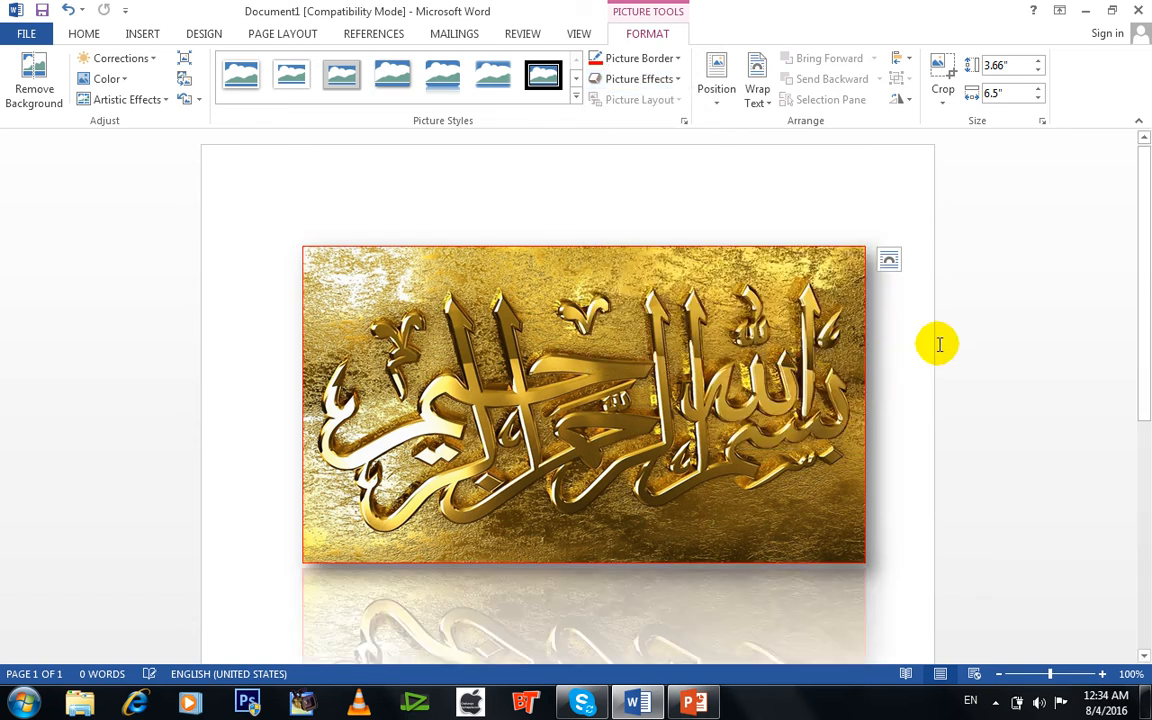
left_click_drag(1149, 241, 1150, 345)
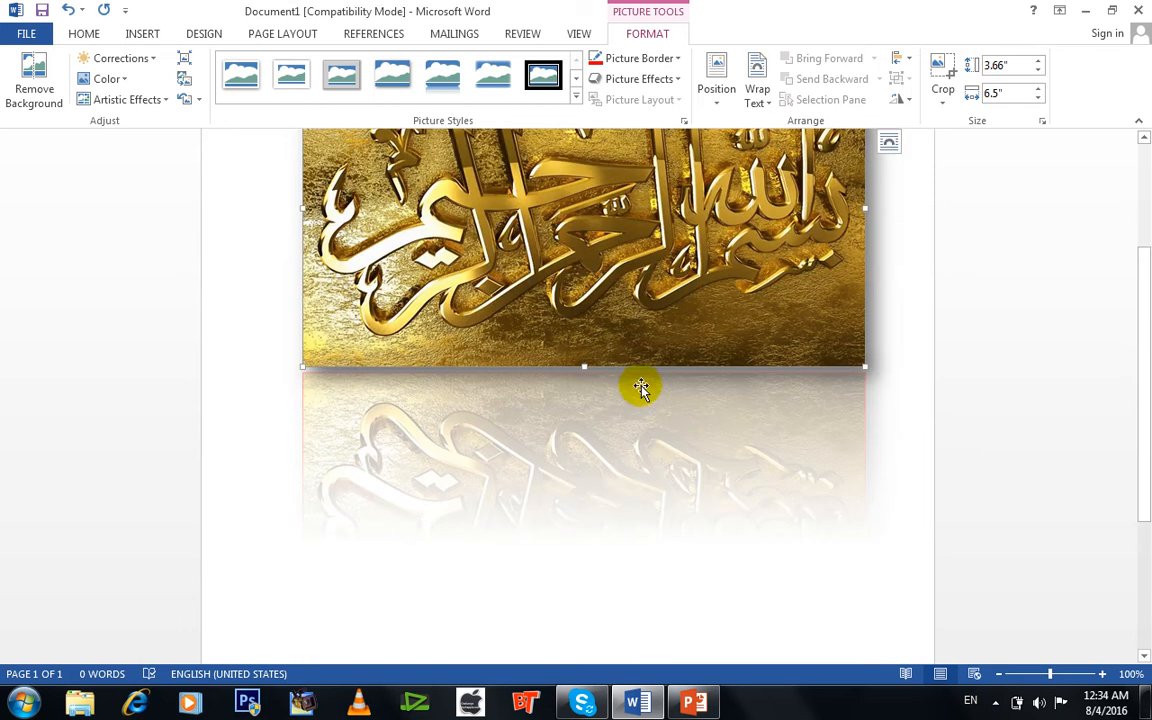
left_click_drag(1149, 381, 1149, 270)
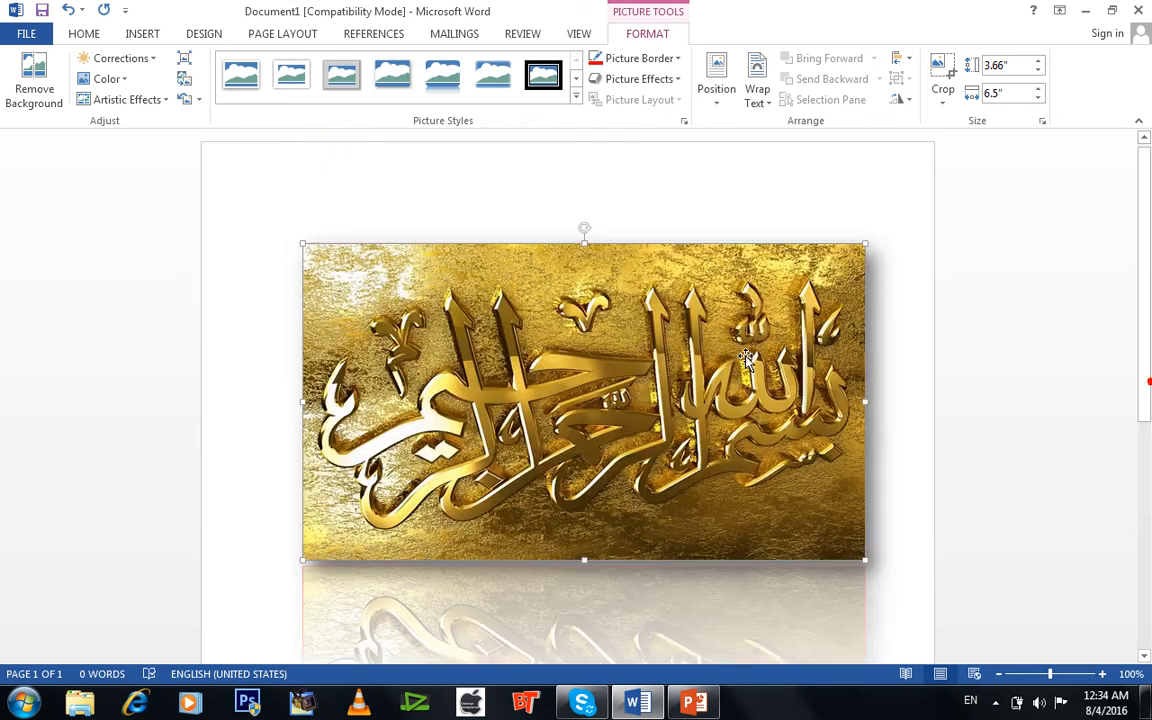
Preview the glow and 3-D rotation effects on the picture, dismiss the Windows color scheme message and keep No Rotation.
left_click(652, 78)
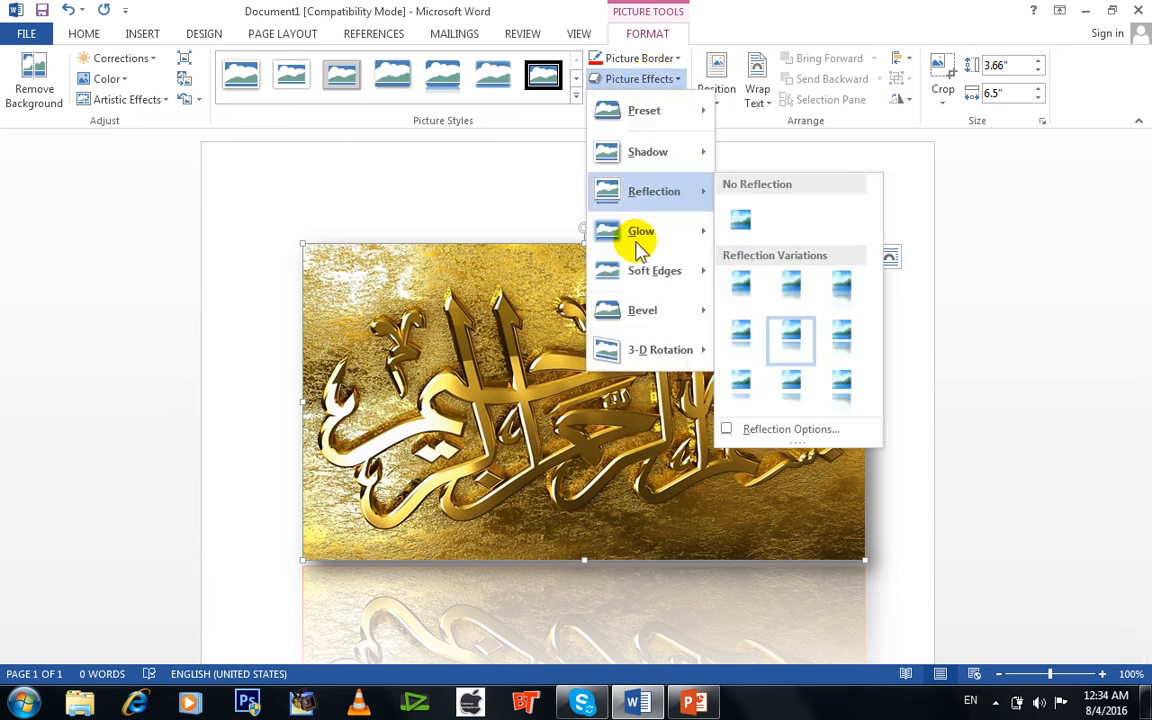
mouse_move(660, 240)
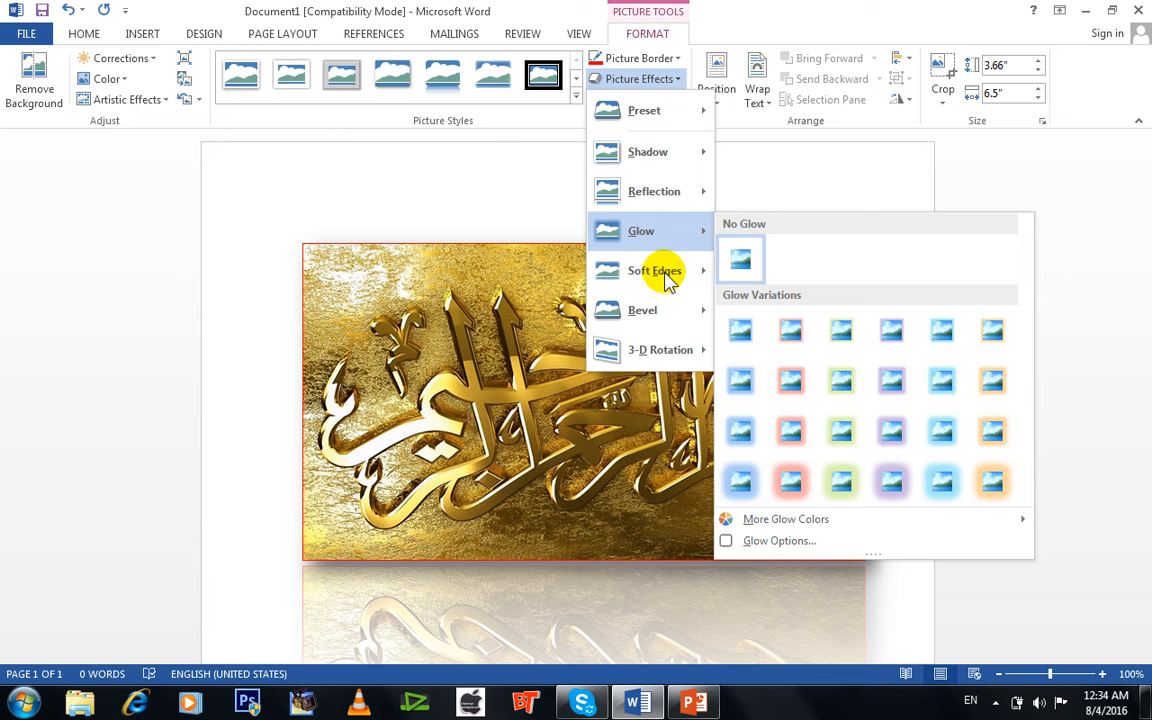
mouse_move(665, 362)
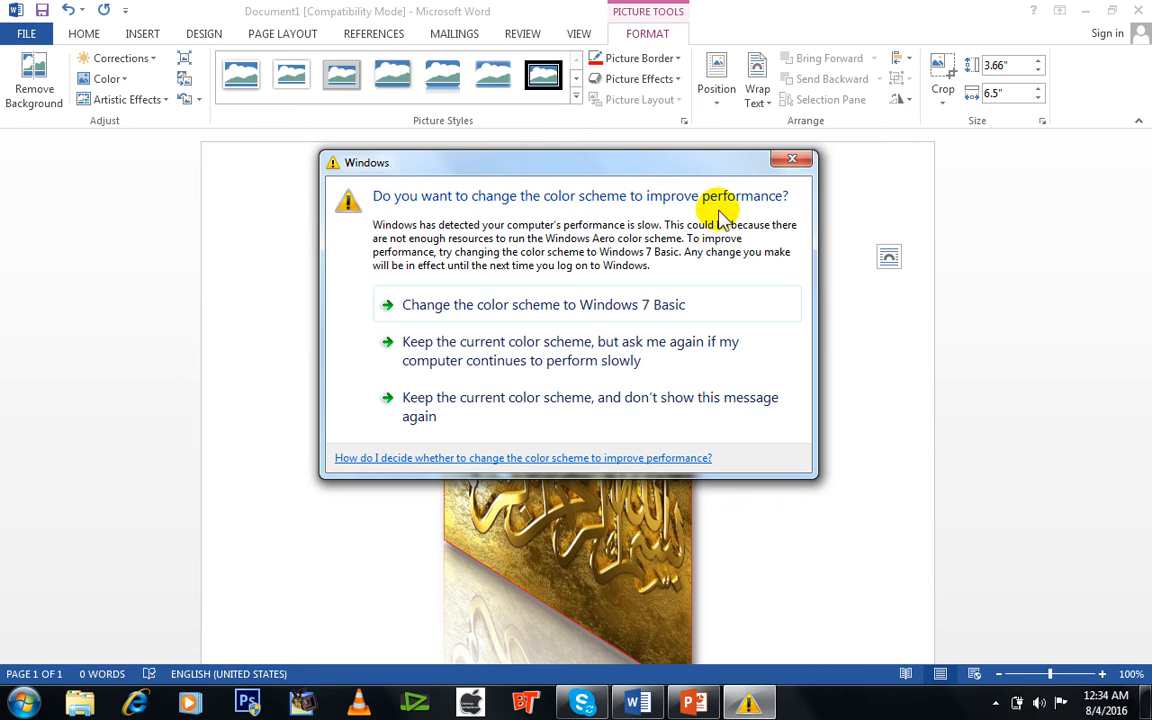
left_click(781, 161)
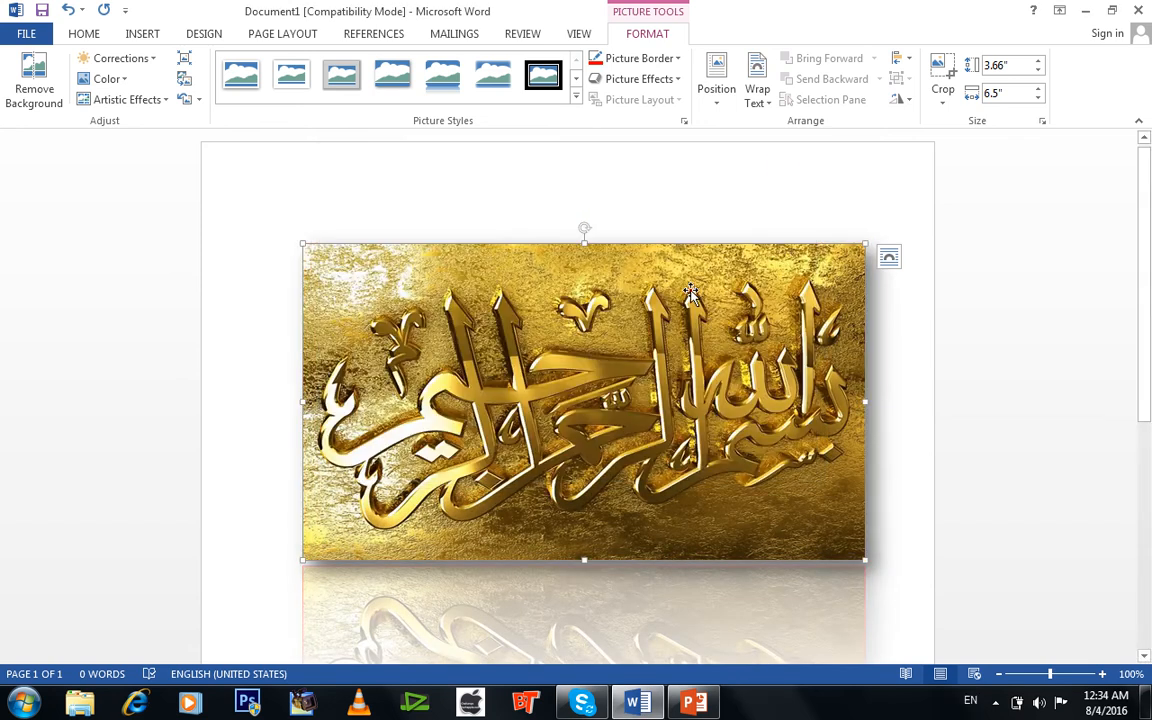
left_click(648, 80)
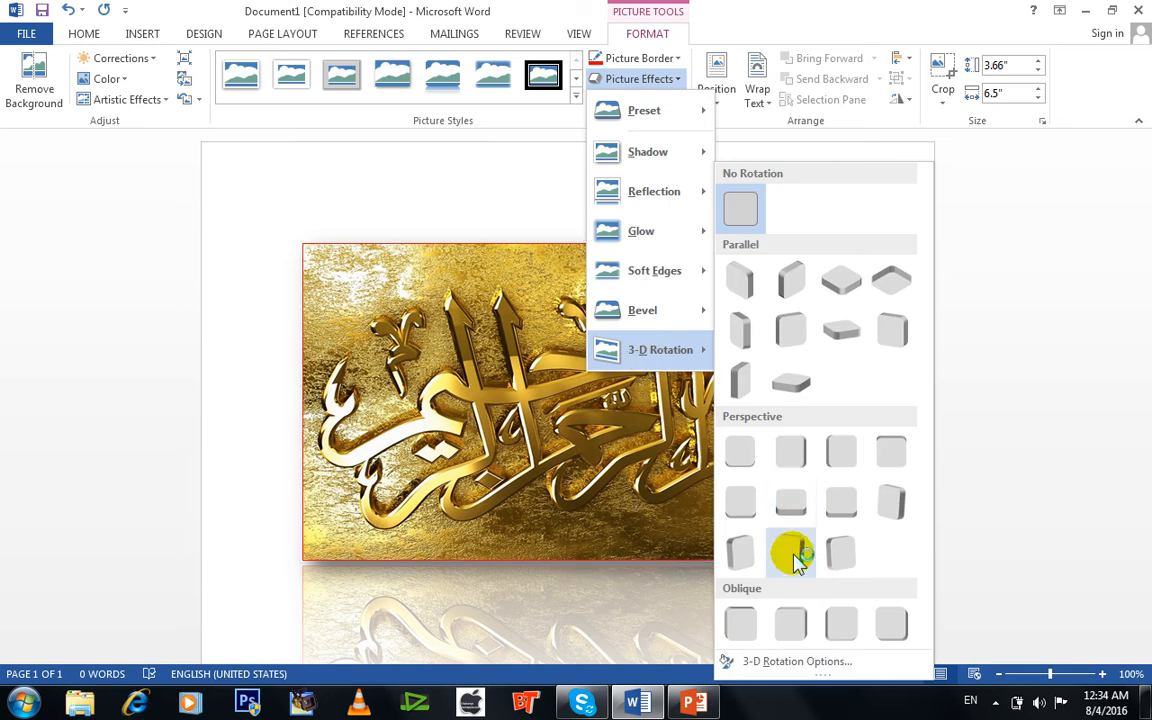
left_click(738, 210)
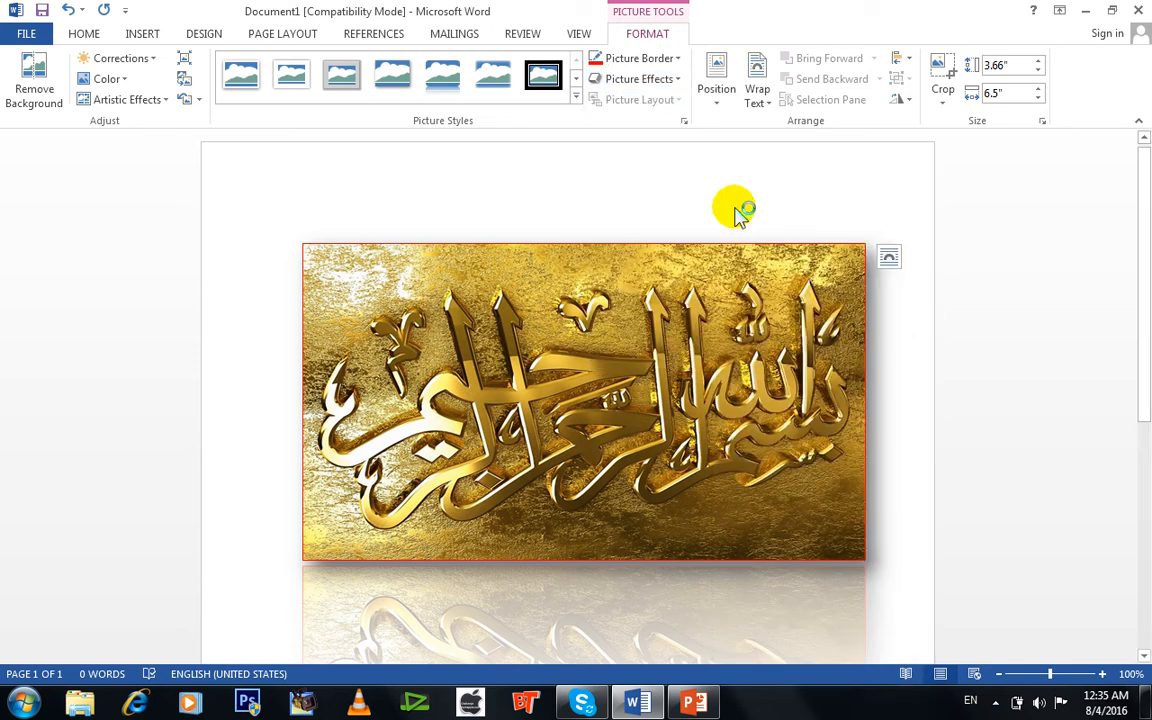
left_click(677, 359)
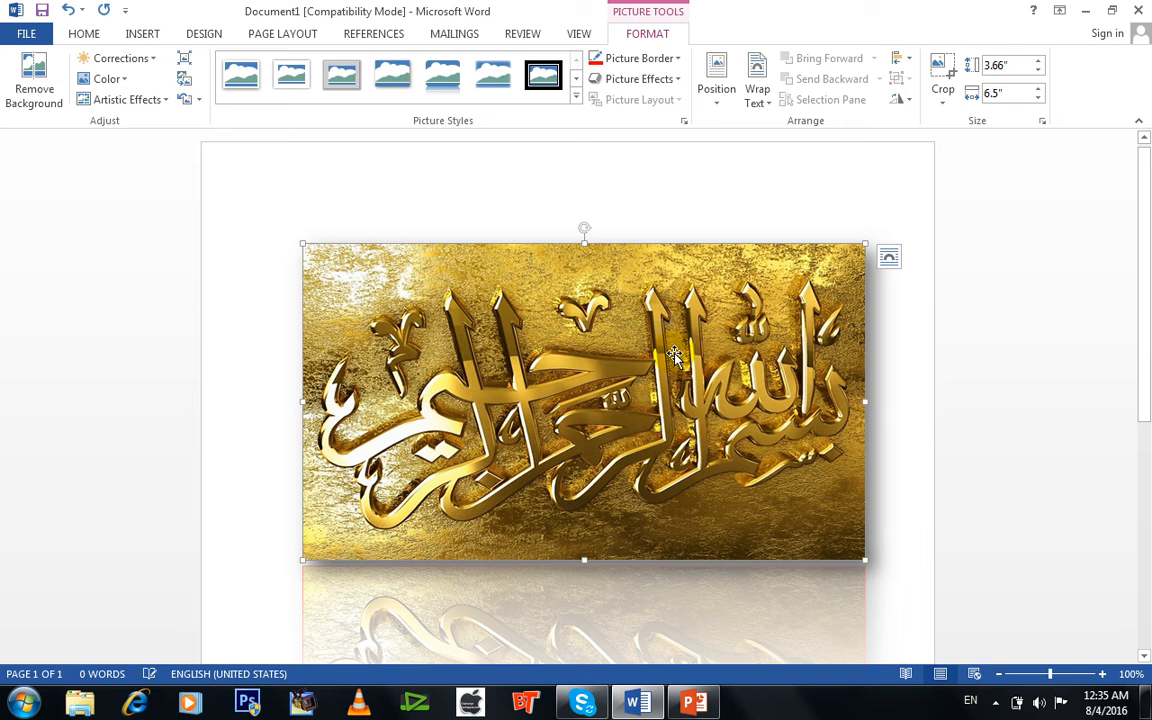
Remove the picture's shadow and reflection with the No Shadow and No Reflection options.
left_click(638, 78)
mouse_move(652, 146)
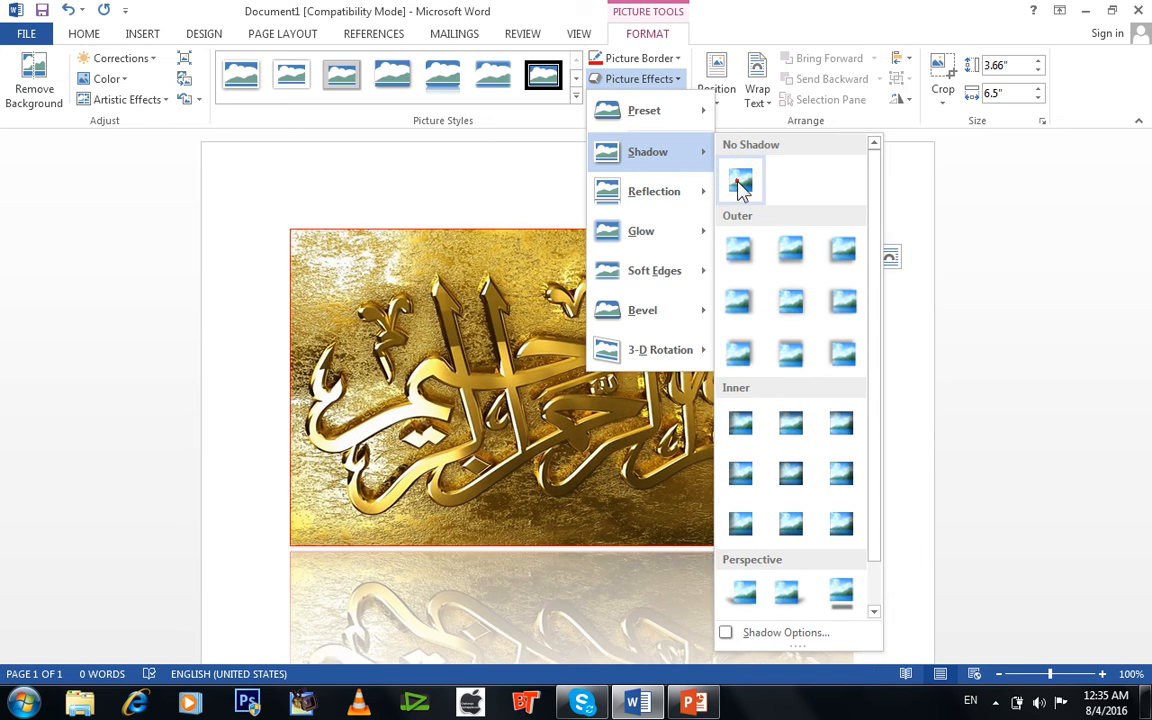
left_click(740, 182)
left_click(715, 455)
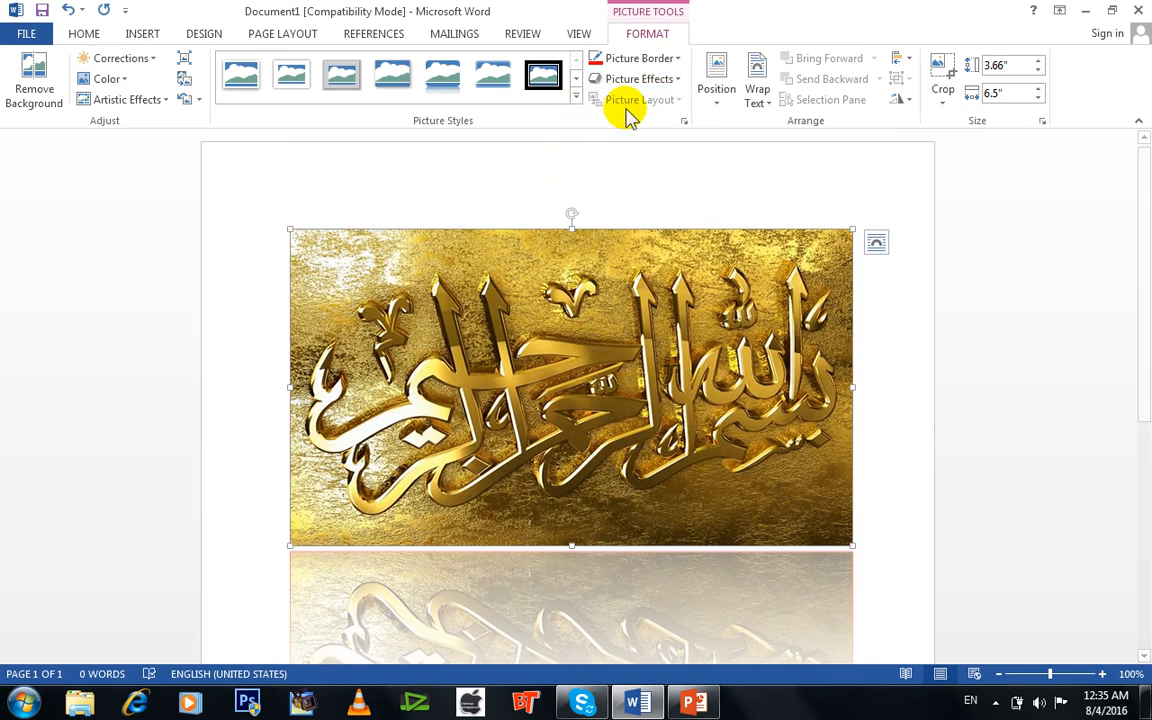
left_click(654, 79)
mouse_move(674, 194)
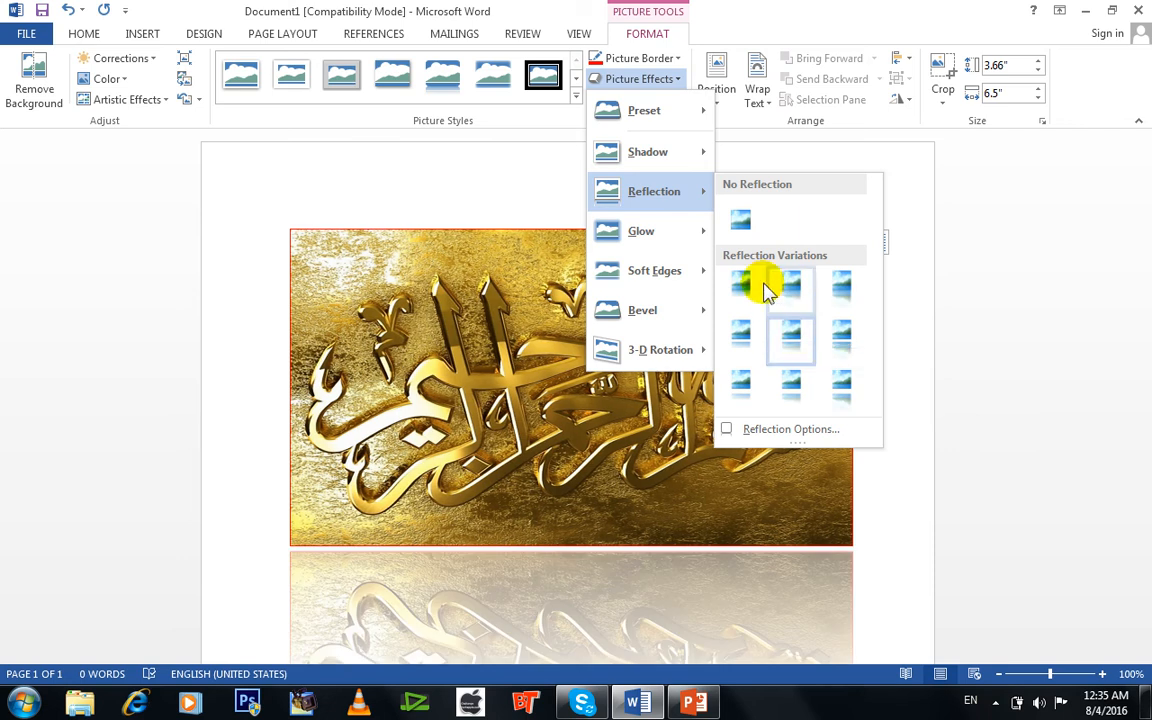
left_click(738, 227)
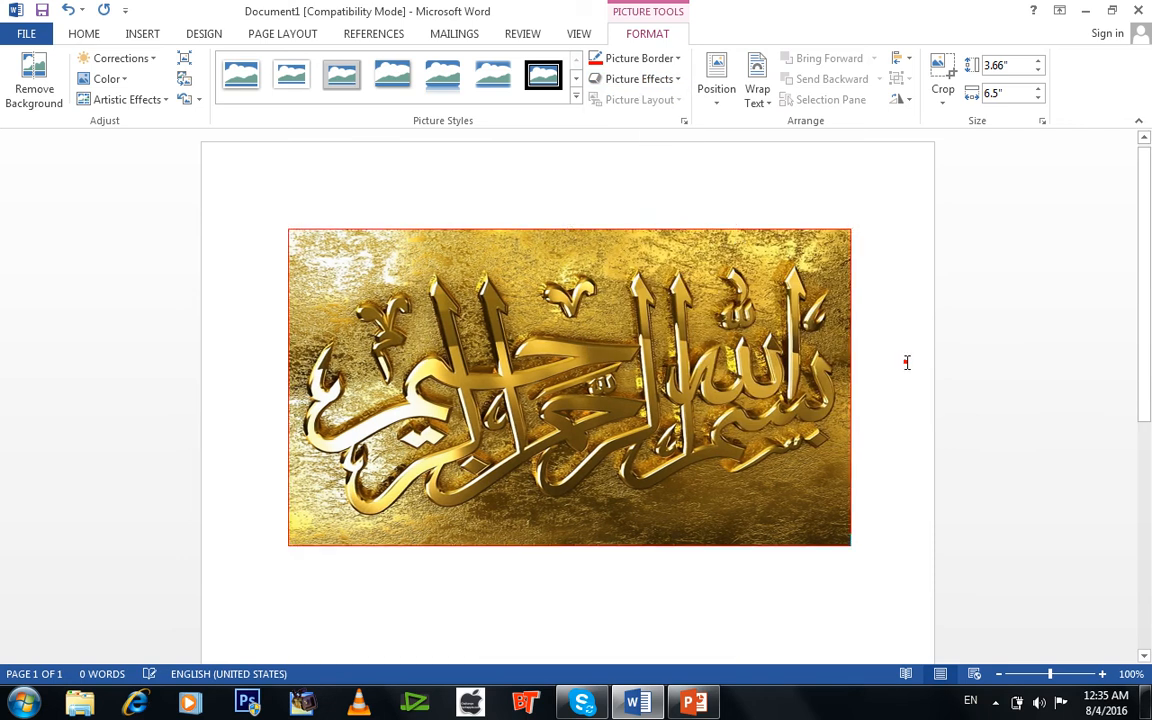
left_click(905, 361)
Delete the gold calligraphy picture and insert HTML.jpg from the Pictures library in its place.
left_click(767, 464)
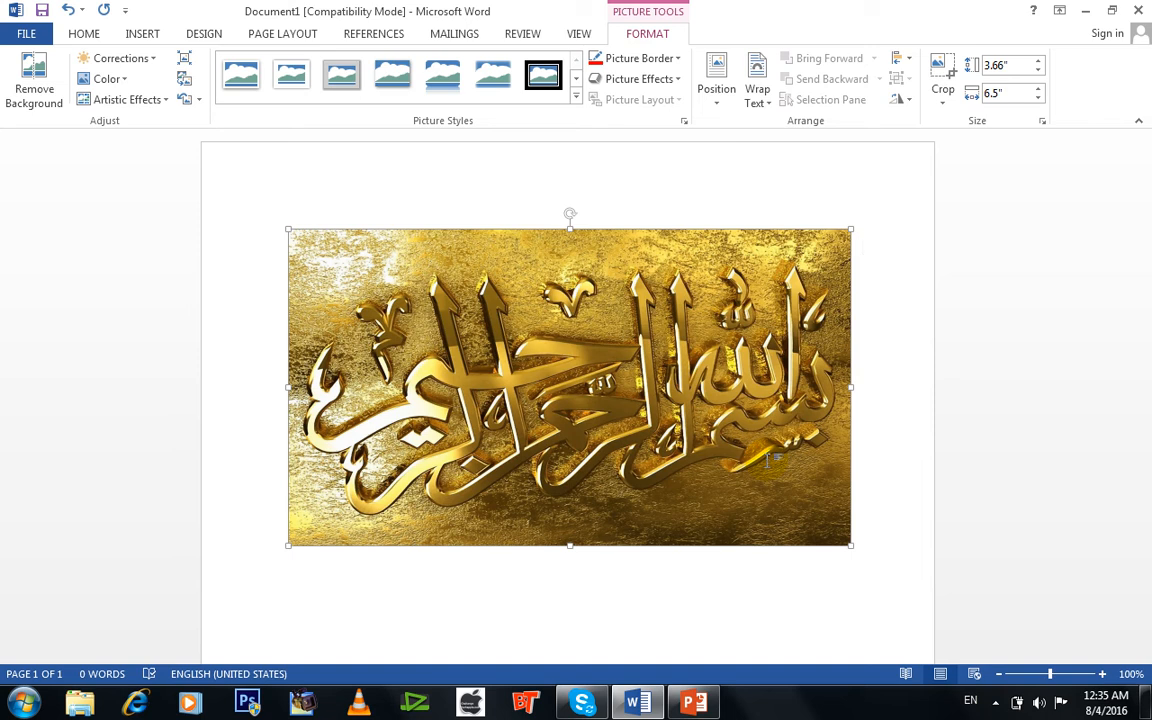
key("Delete")
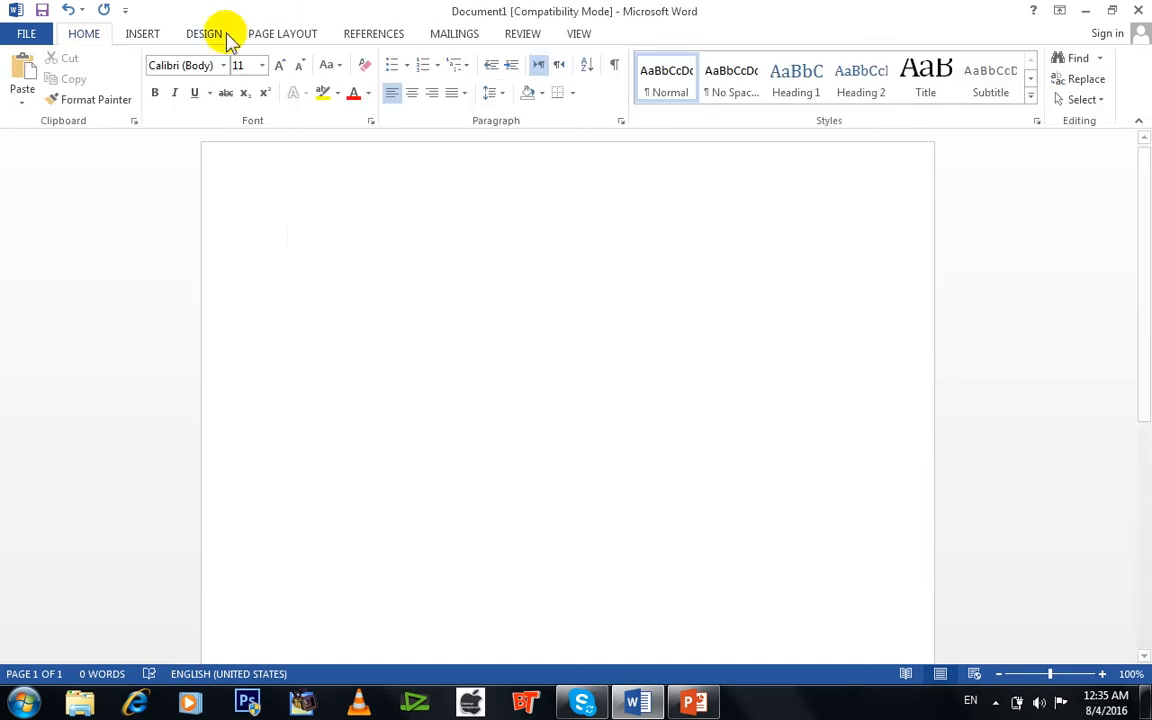
left_click(142, 34)
left_click(176, 108)
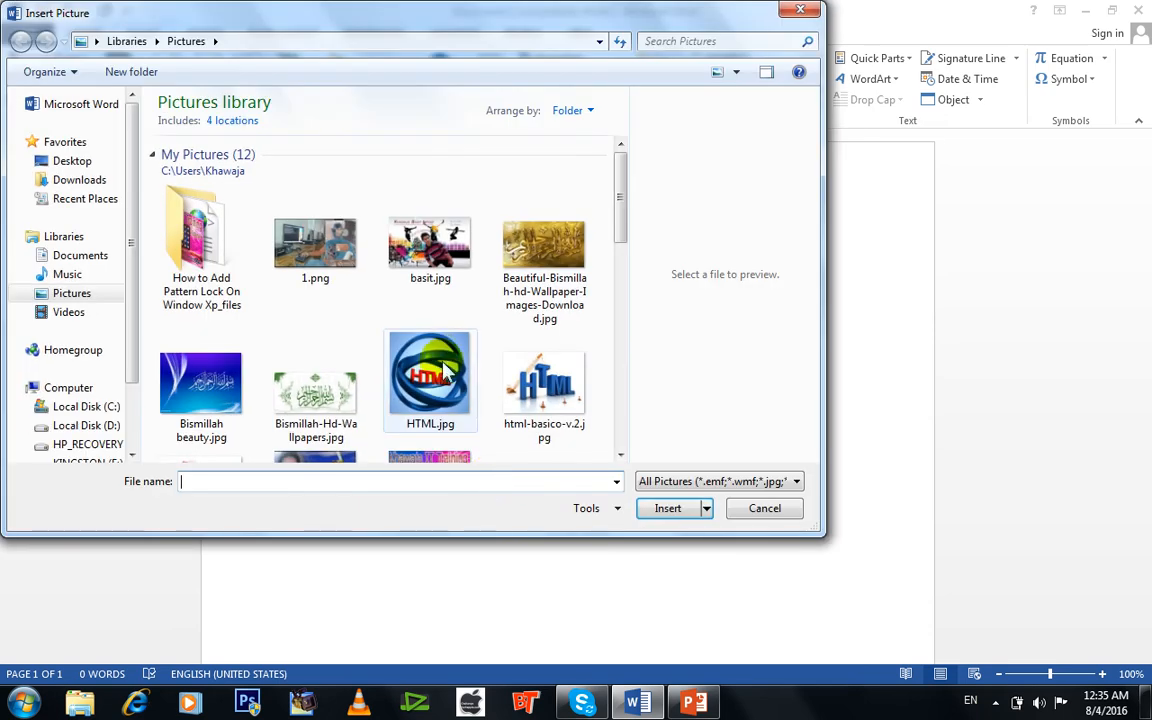
double_click(435, 396)
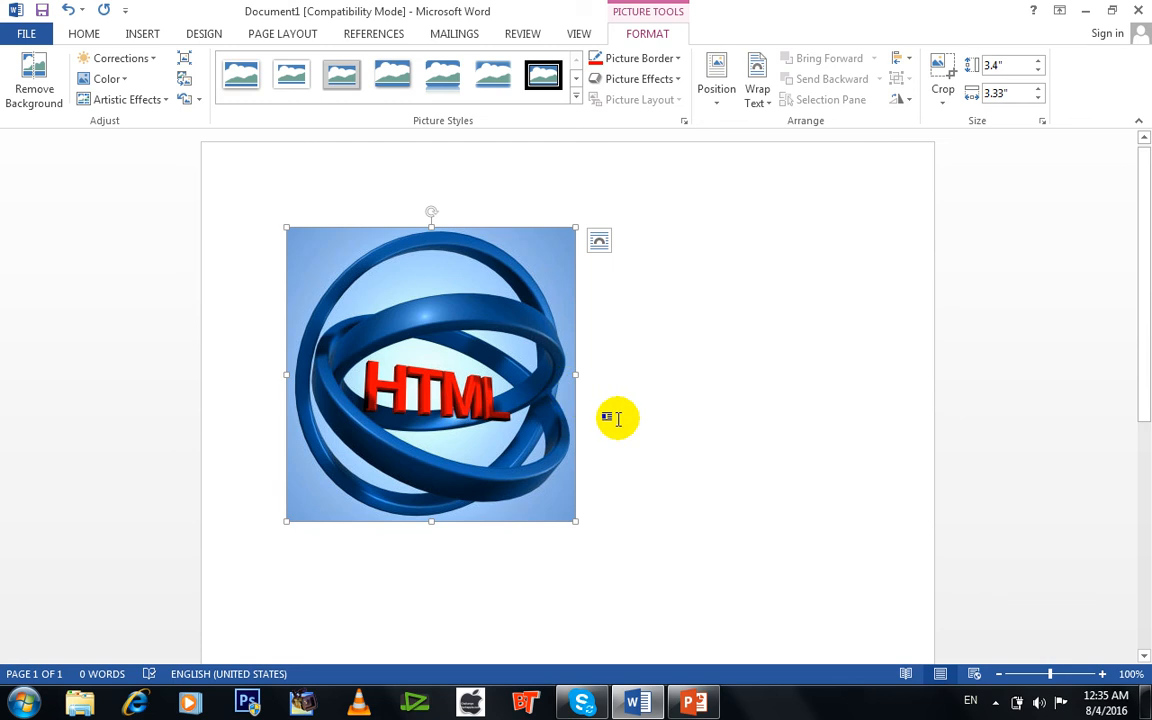
Copy the selected HTML bullet text from slide 2 of HTML3.pptx in PowerPoint and paste it three times after the picture in Word.
left_click(697, 708)
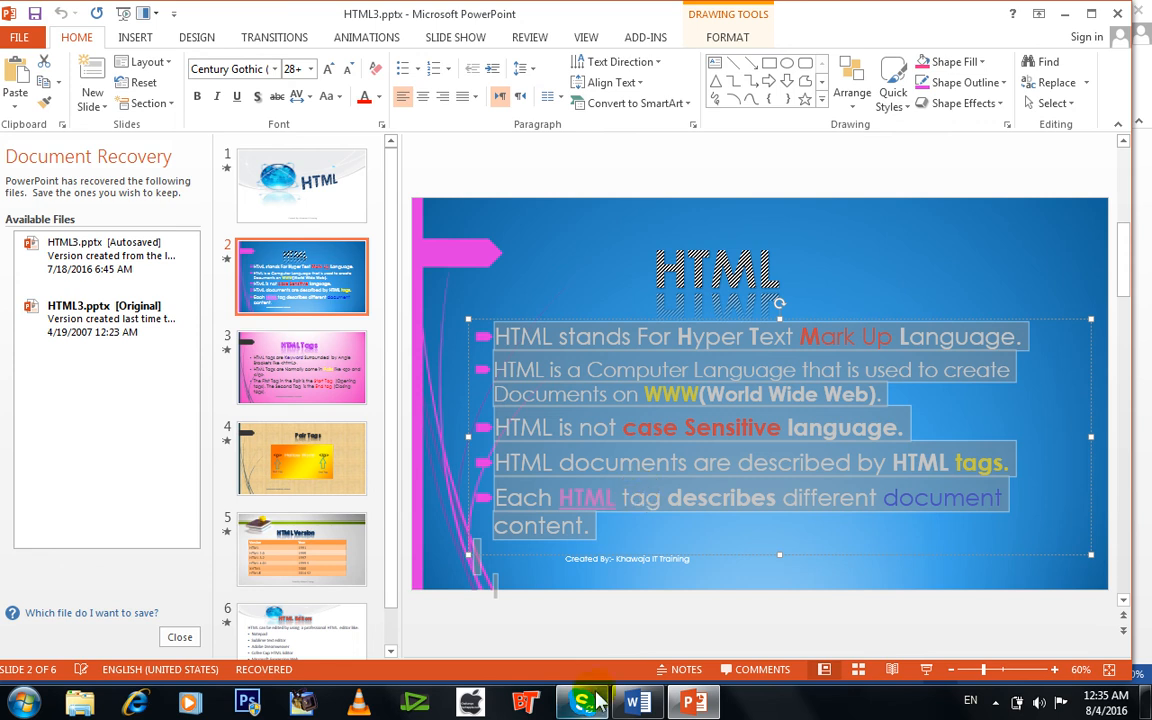
left_click(637, 704)
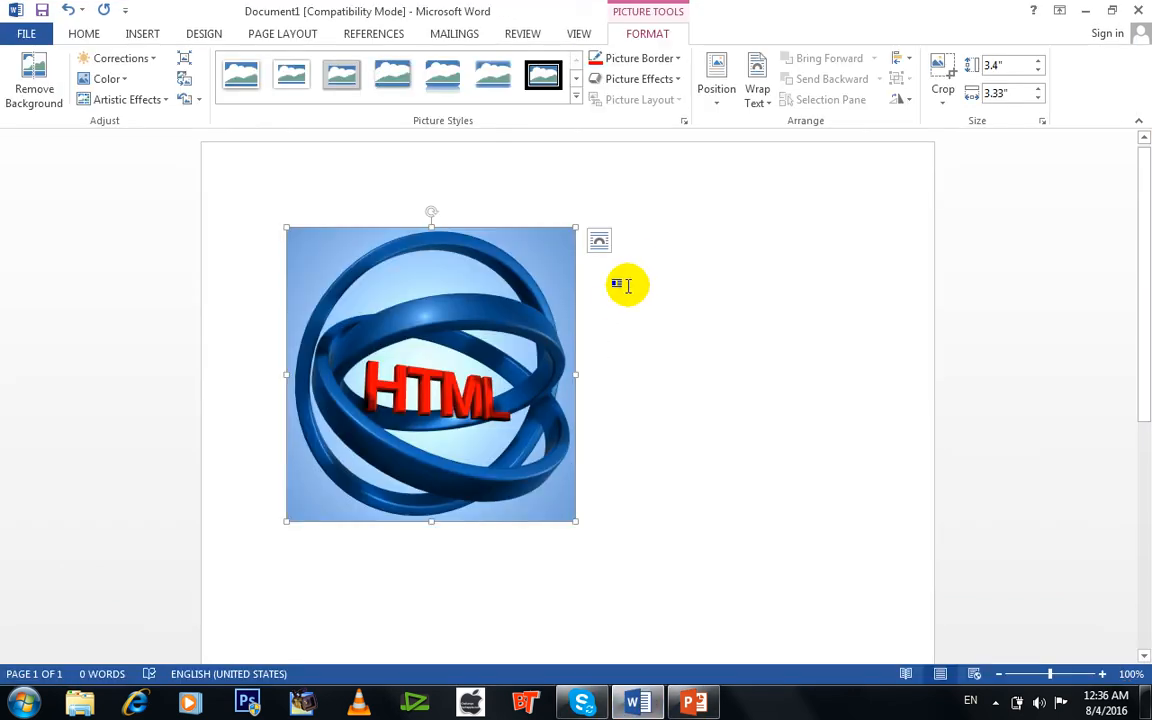
left_click(588, 518)
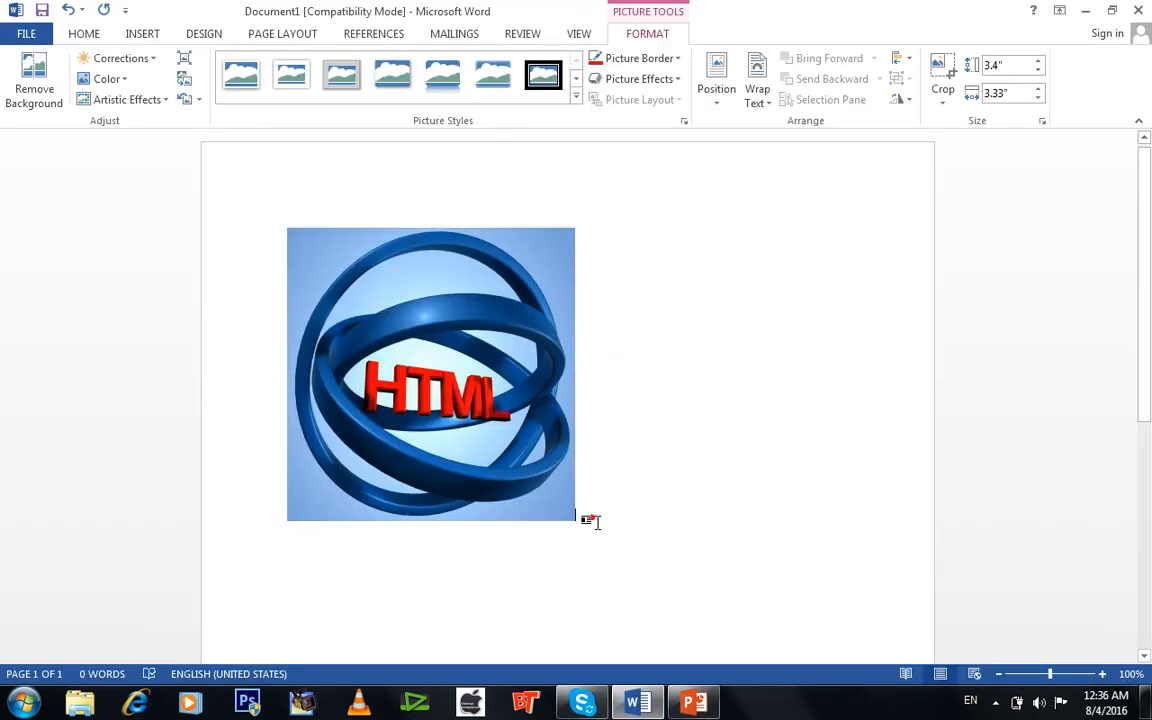
left_click(642, 550)
type("HTML stands For Hyper Text Mark Up Language. HTML is a Computer Language that is used to create Documents on WWW(World Wide Web). HTML is not case Sensitive language. HTML documents are described by HTML tags. Each HTML tag describes different document content.")
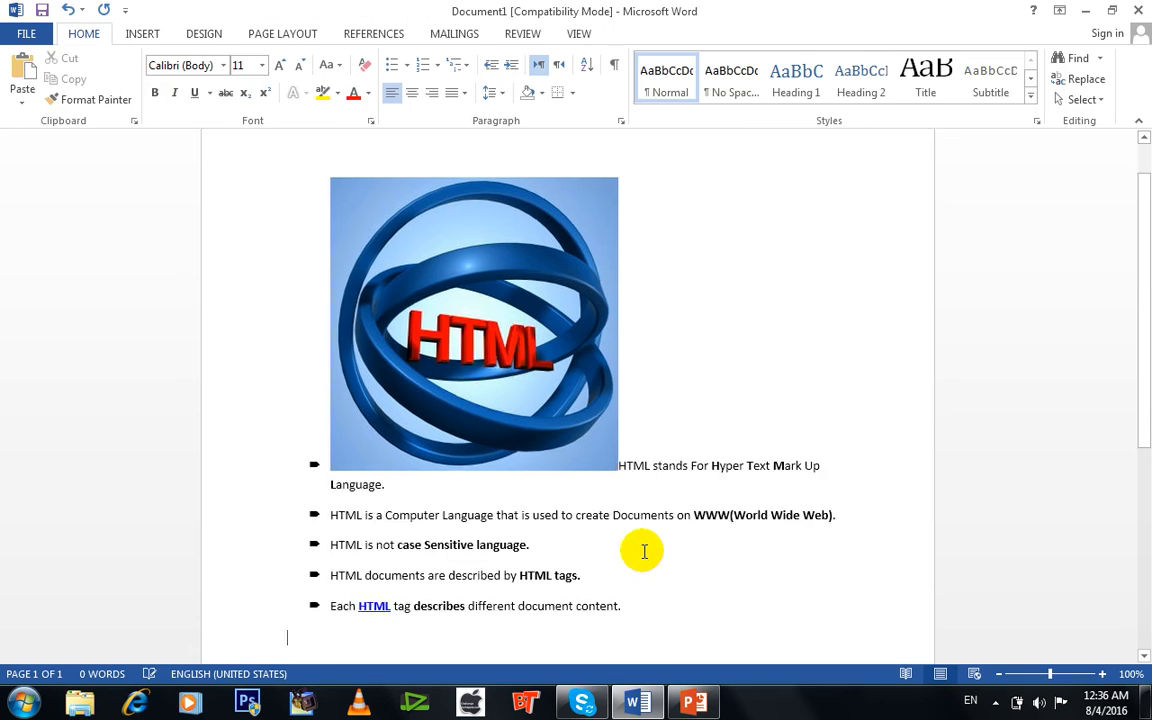
type("HTML stands For Hyper Text Mark Up Language. HTML is a Computer Language that is used to create Documents on WWW(World Wide Web). HTML is not case Sensitive language. HTML documents are described by HTML tags. Each HTML tag describes different document content.")
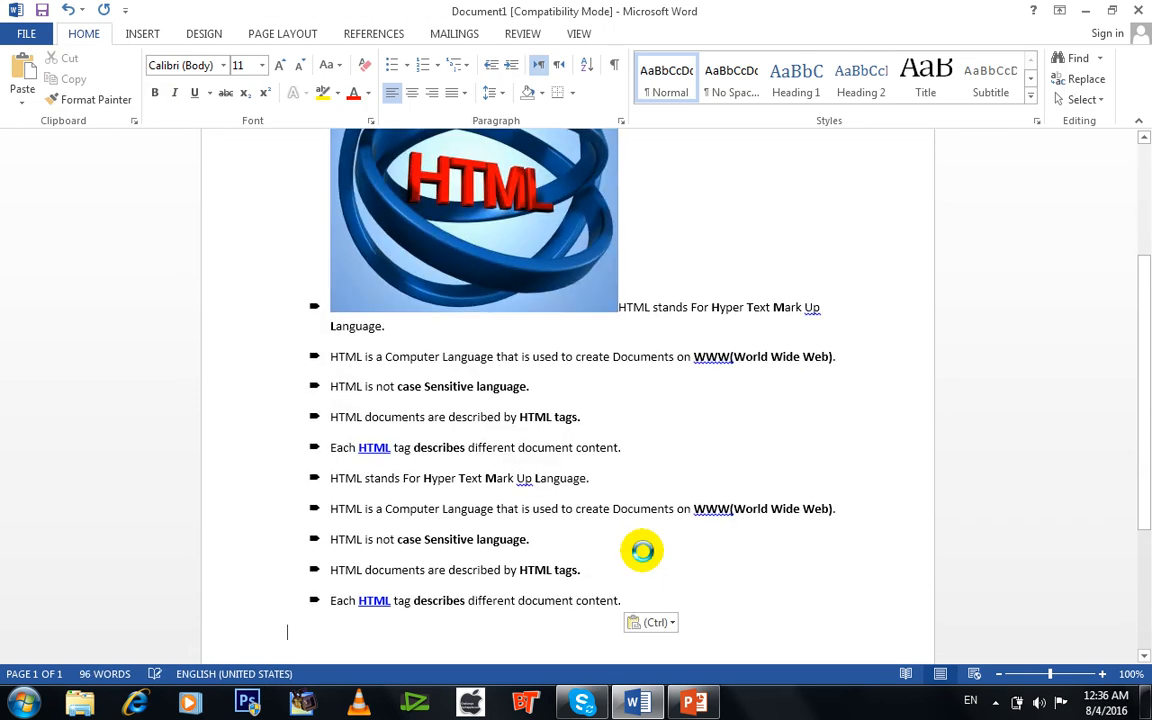
type("HTML stands For Hyper Text Mark Up Language. HTML is a Computer Language that is used to create Documents on WWW(World Wide Web). HTML is not case Sensitive language. HTML documents are described by HTML tags. Each HTML tag describes different document content.")
Position the HTML picture in the top left of the page with square text wrapping.
scroll(1147, 440, "up", 5)
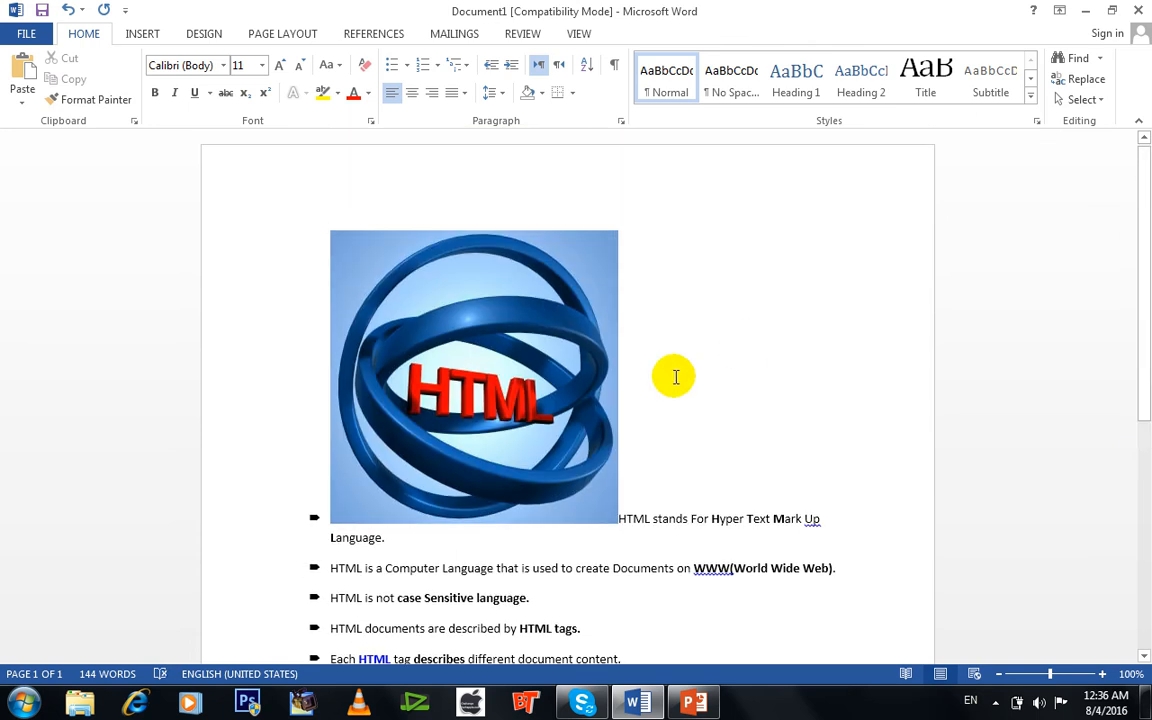
left_click(567, 354)
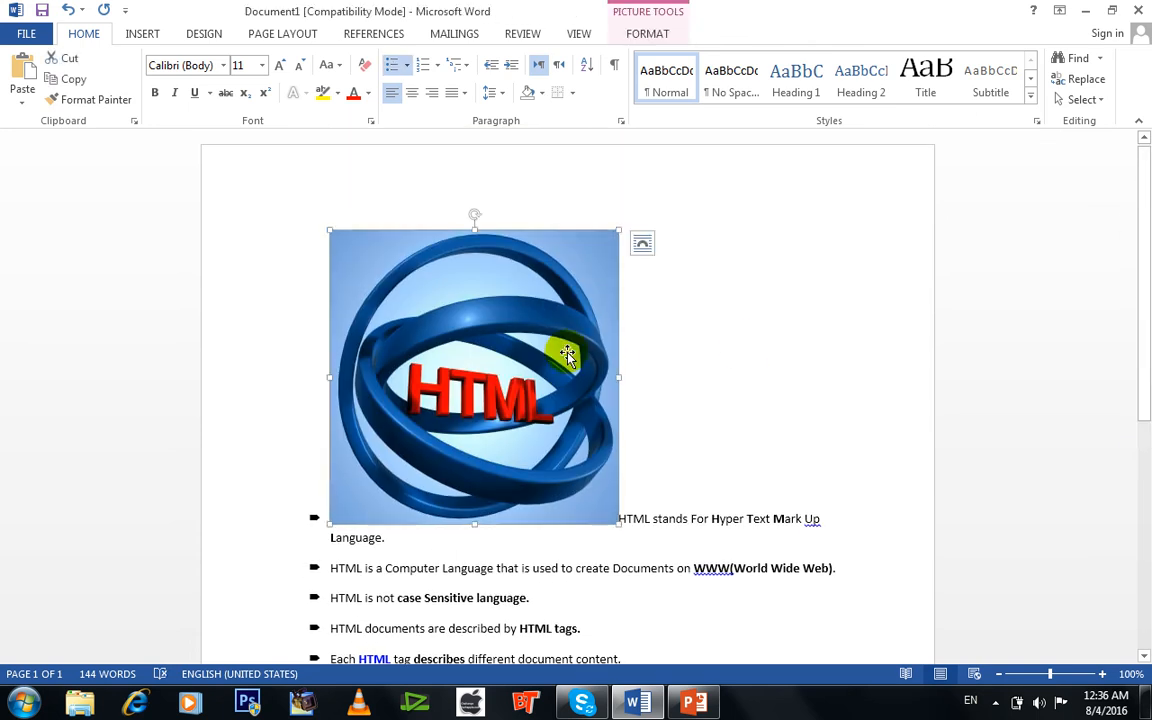
double_click(567, 354)
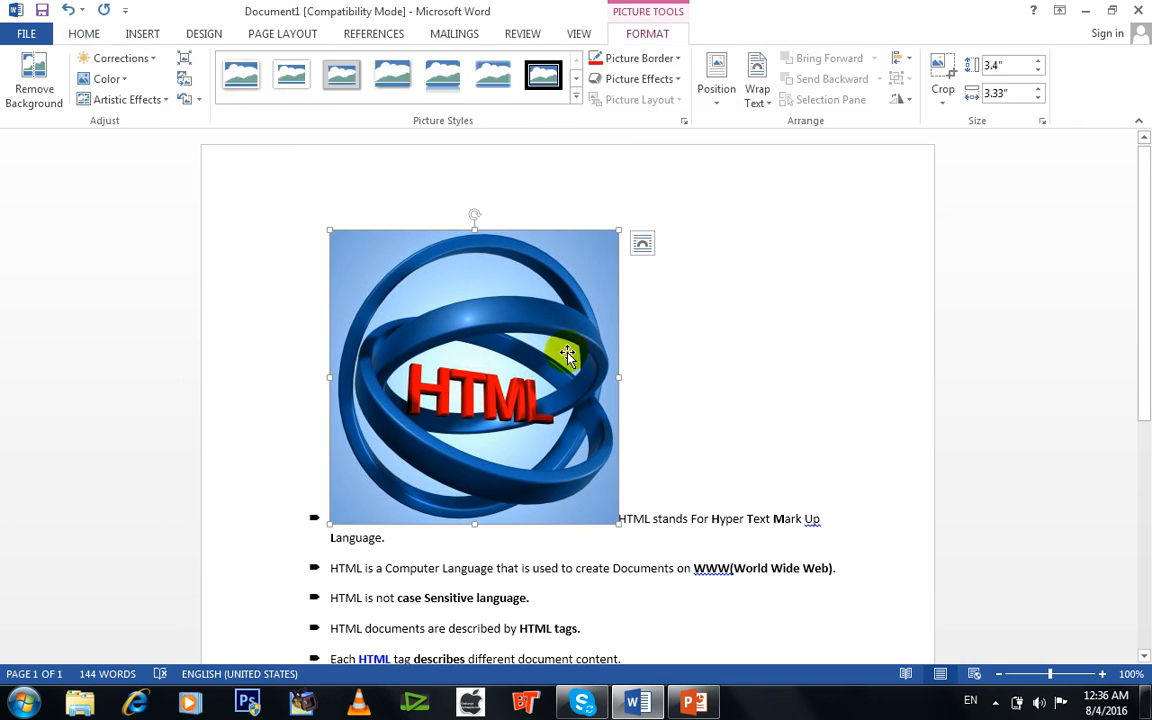
left_click(716, 104)
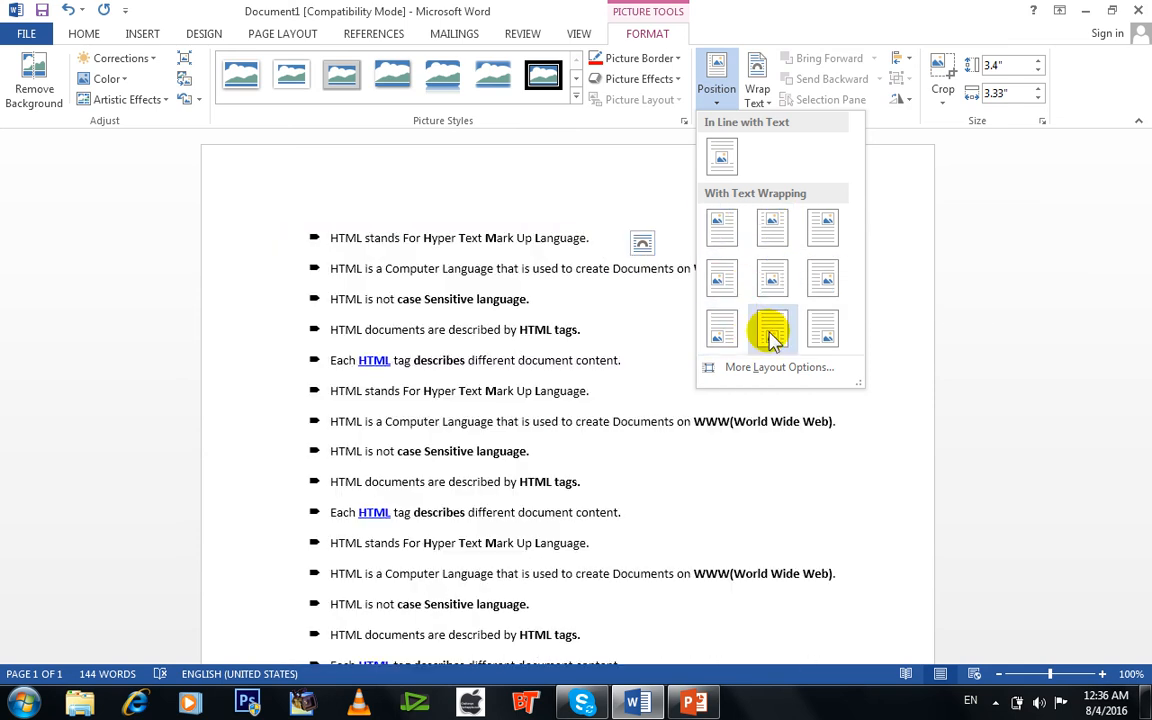
left_click(720, 228)
left_click(660, 307)
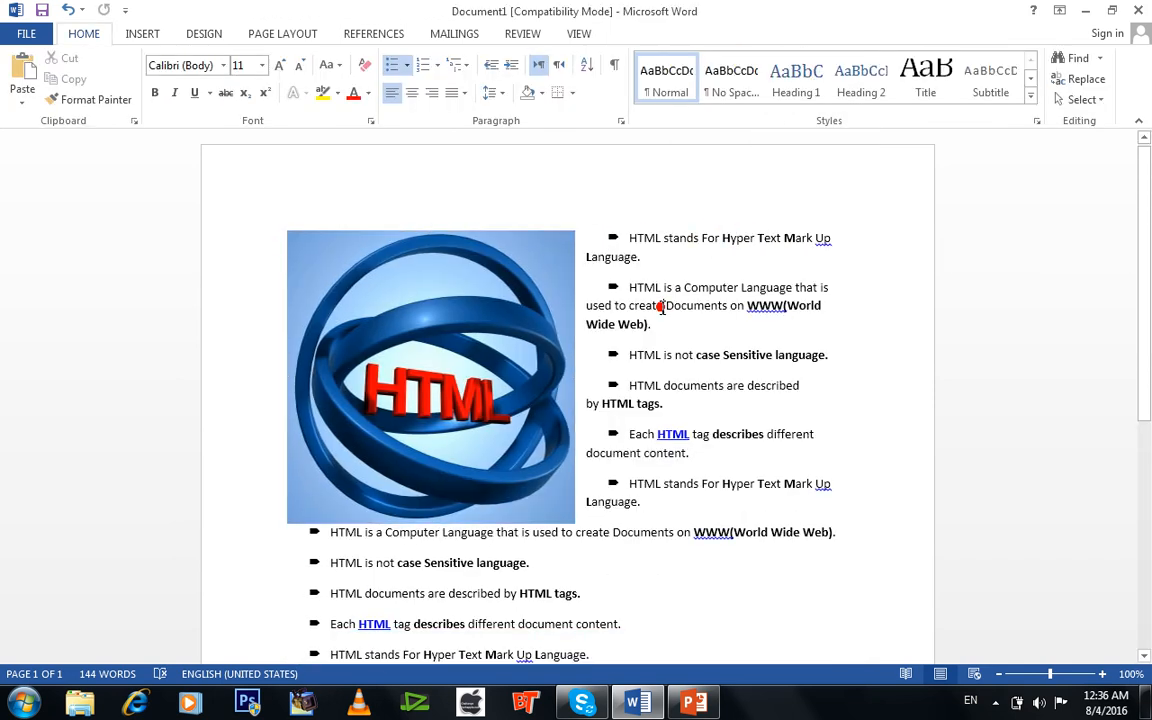
Review the text wrapping options available for the HTML picture.
left_click(484, 288)
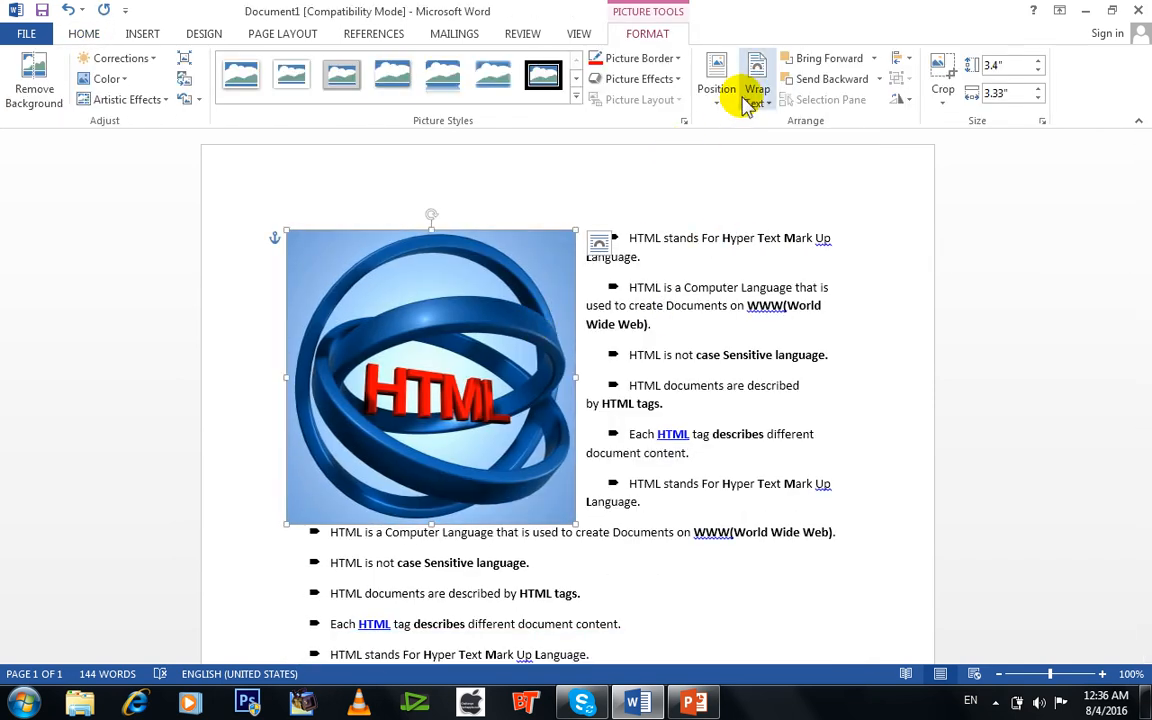
left_click(748, 103)
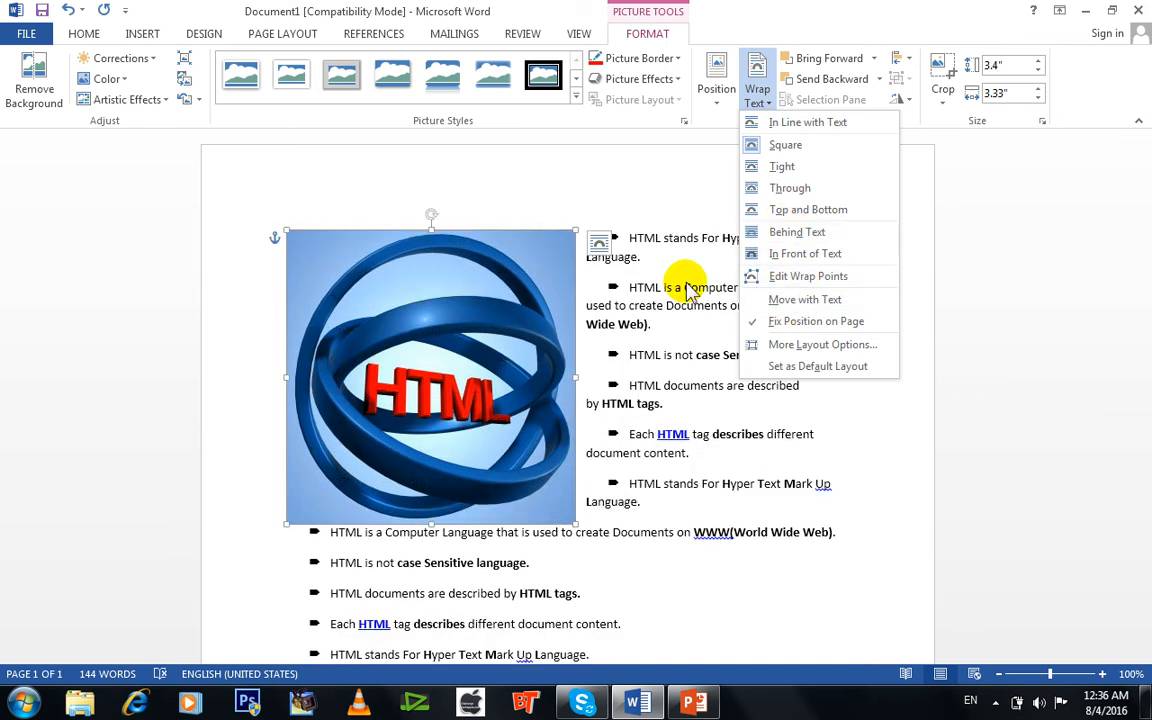
left_click(565, 300)
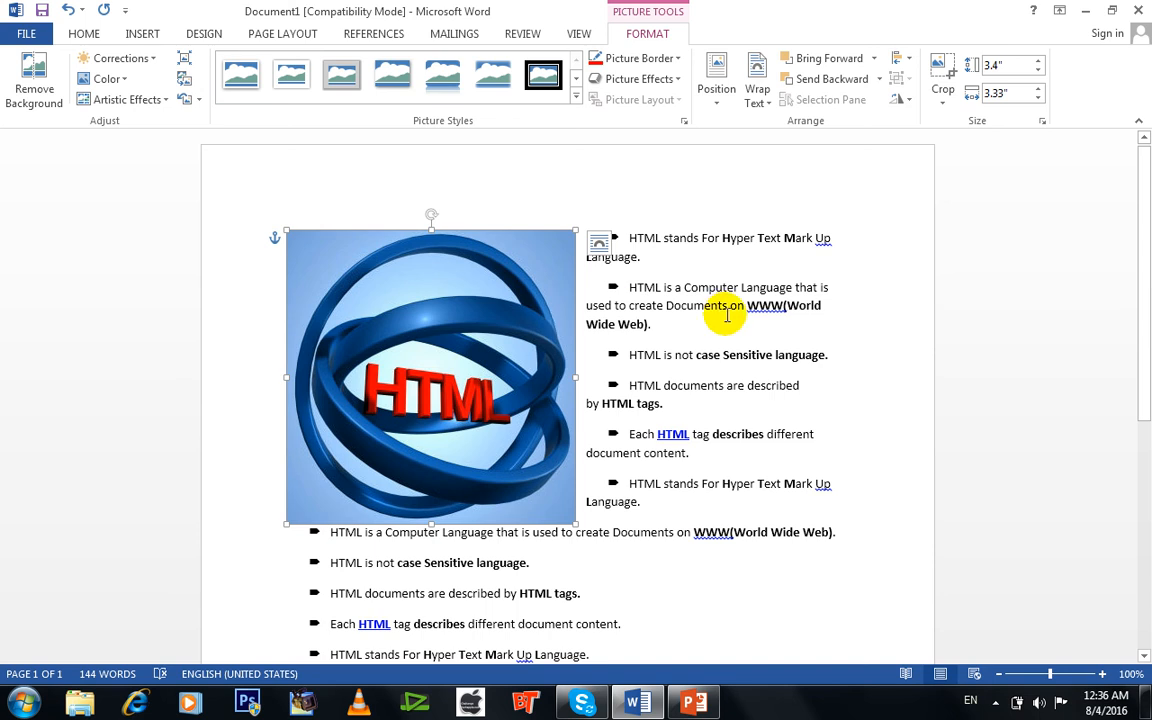